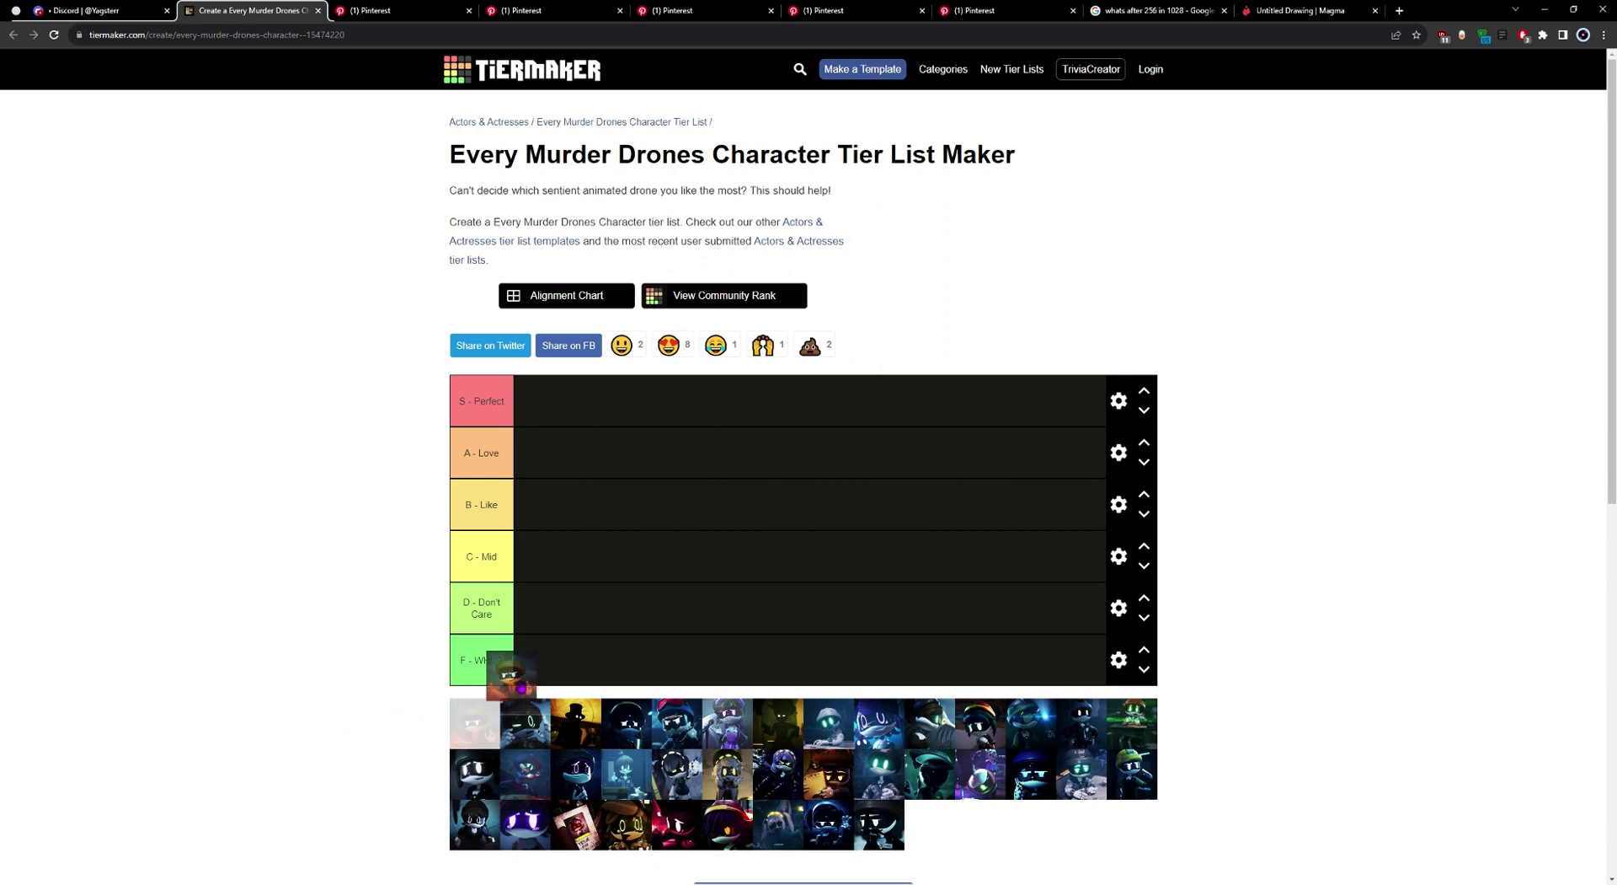
Step: Place the orange-lit character in S - Perfect, the purple-eyed drone in F - WHO?, and pick up the top-hat character
drag(472, 733, 581, 622)
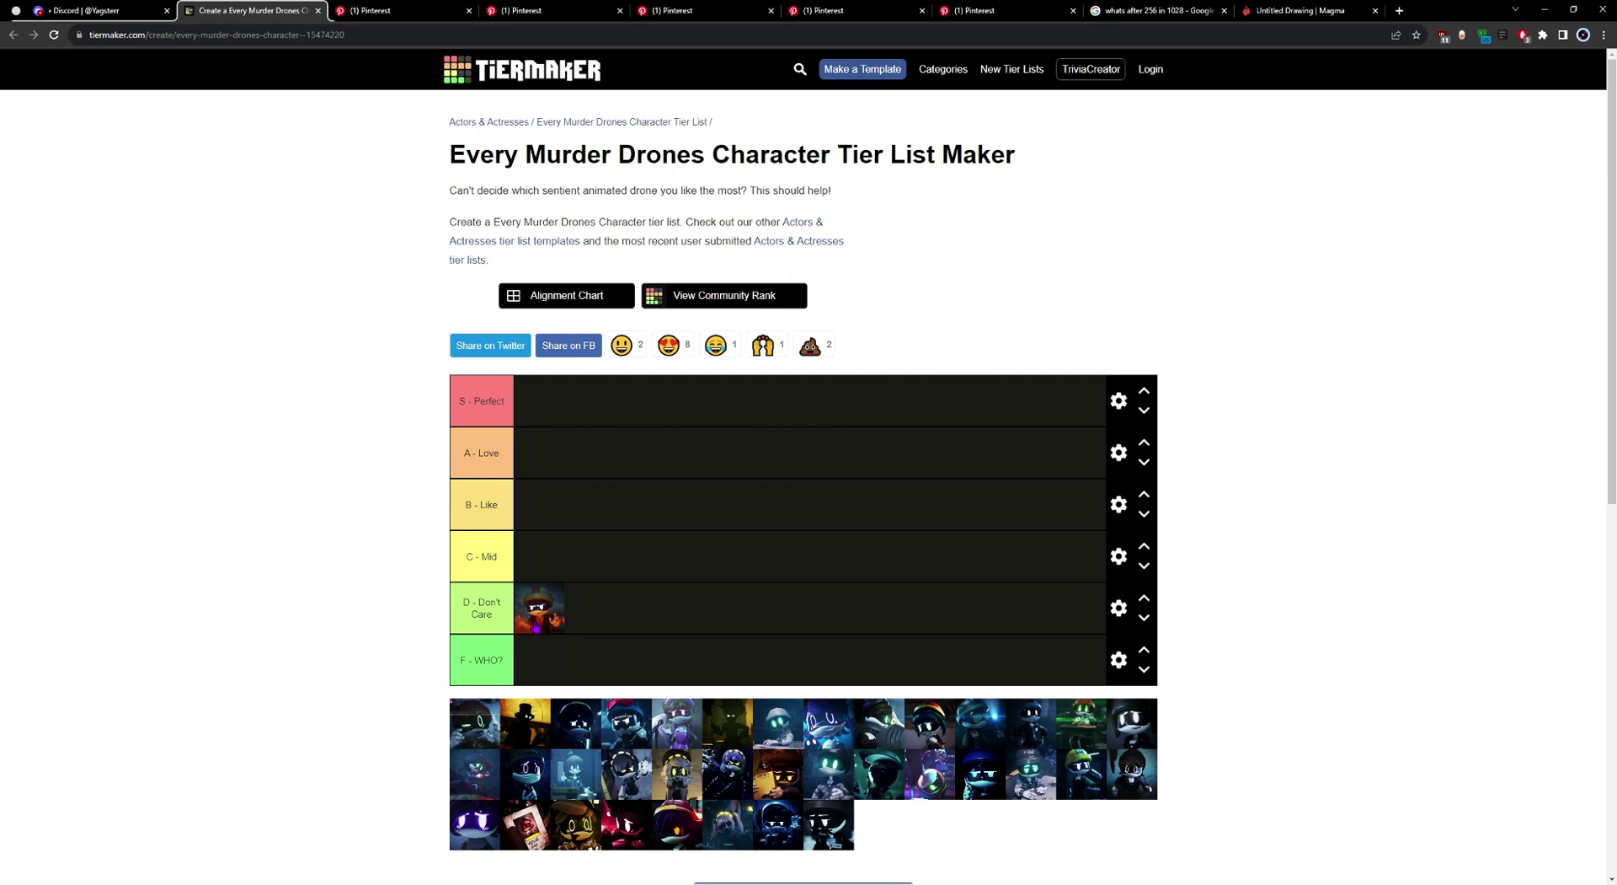
drag(539, 608, 539, 396)
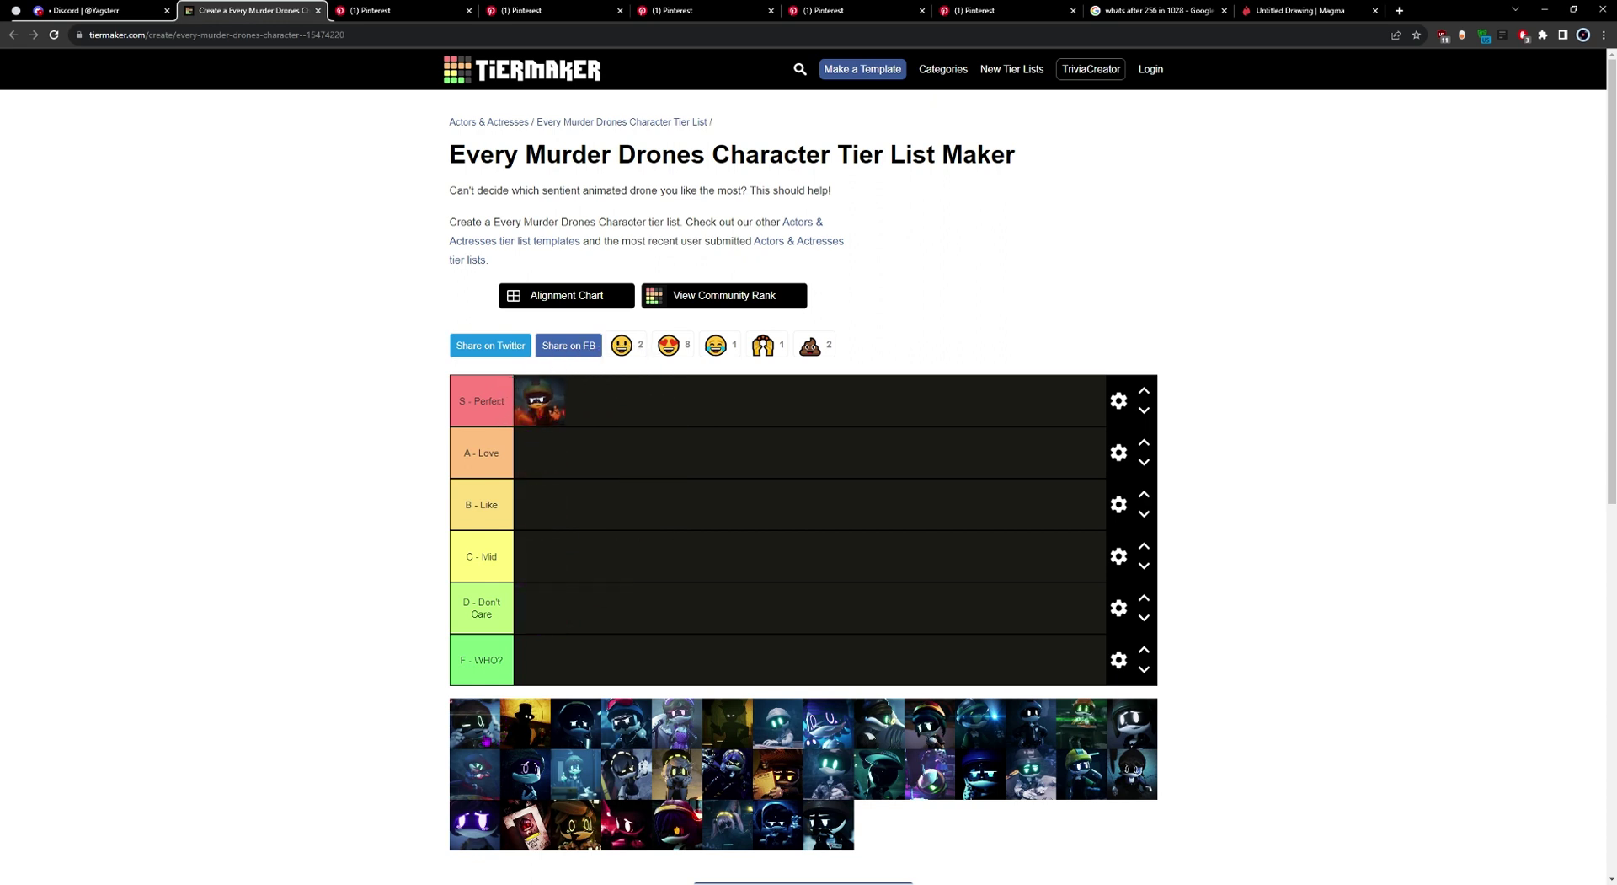
drag(475, 725, 541, 651)
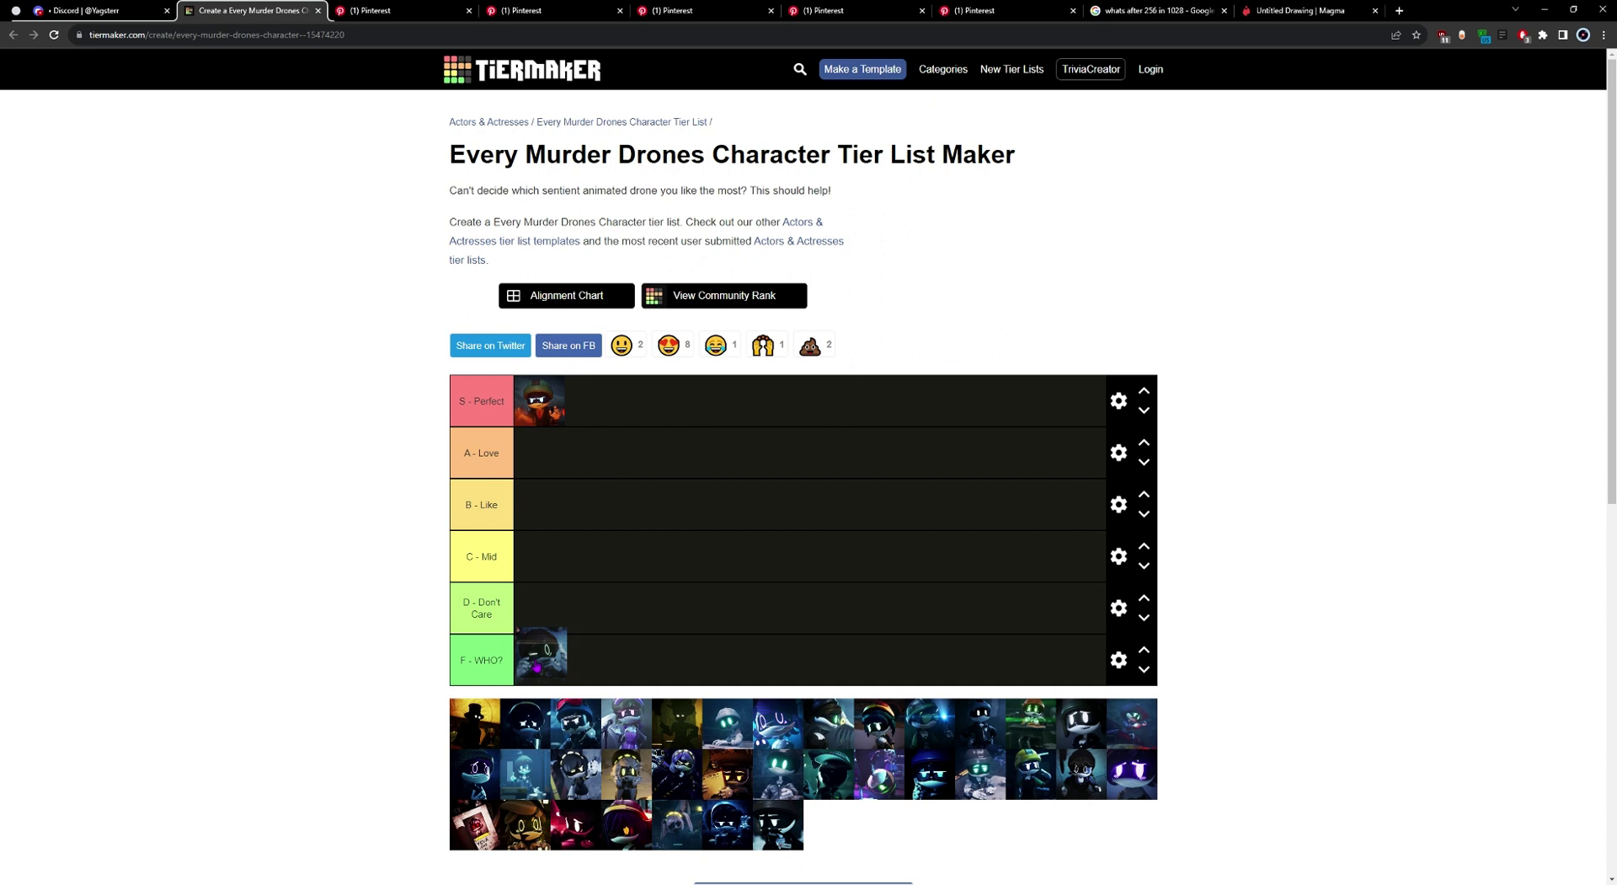
drag(542, 653, 557, 659)
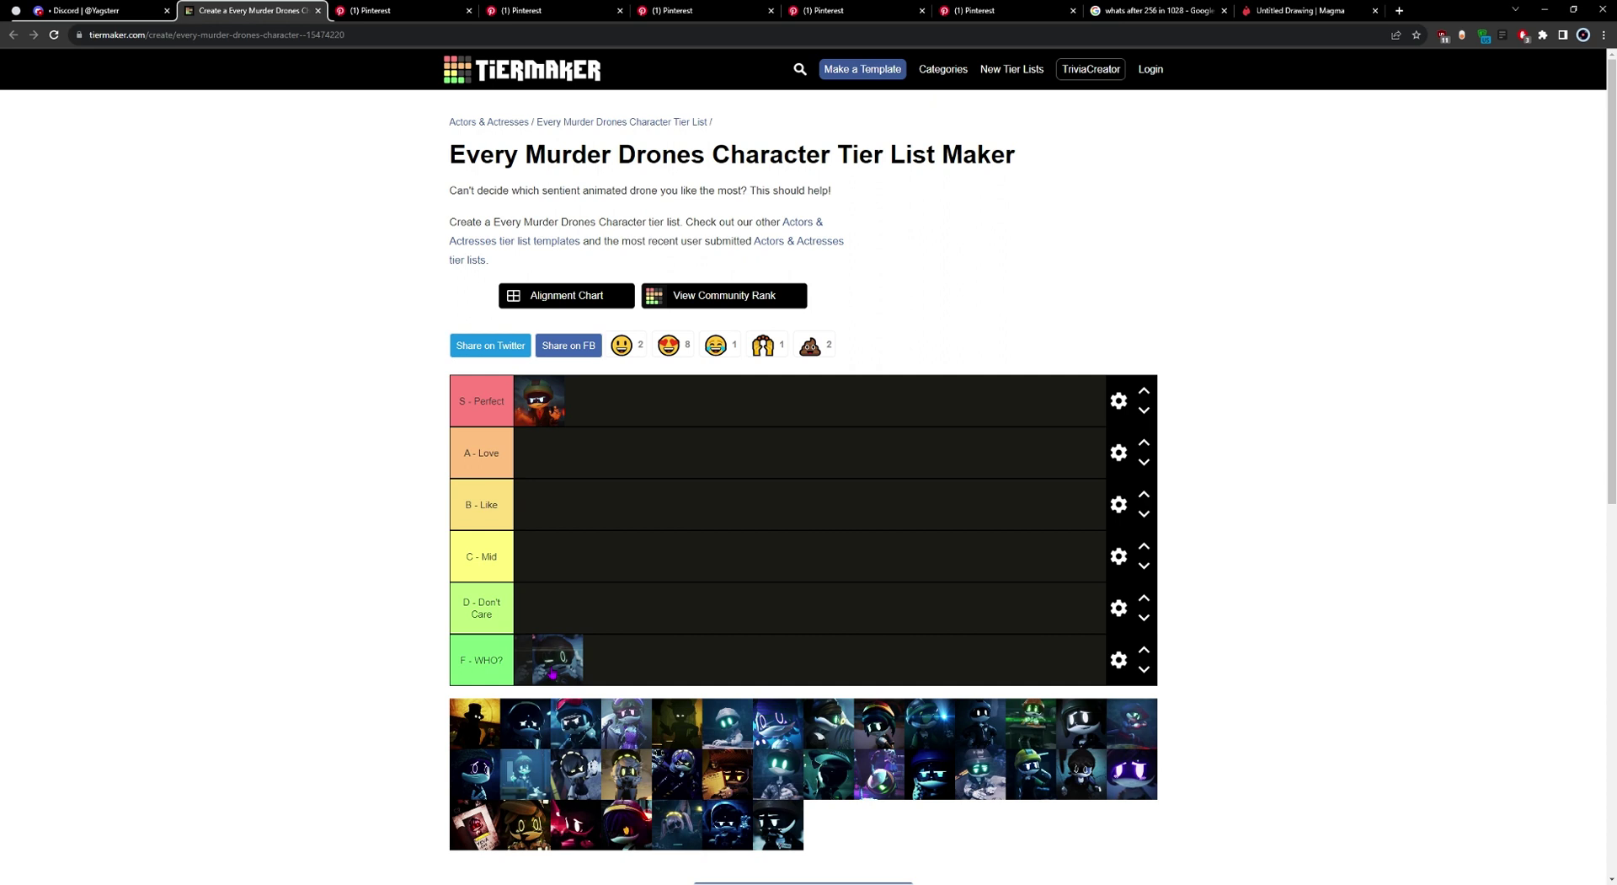
drag(550, 658, 540, 659)
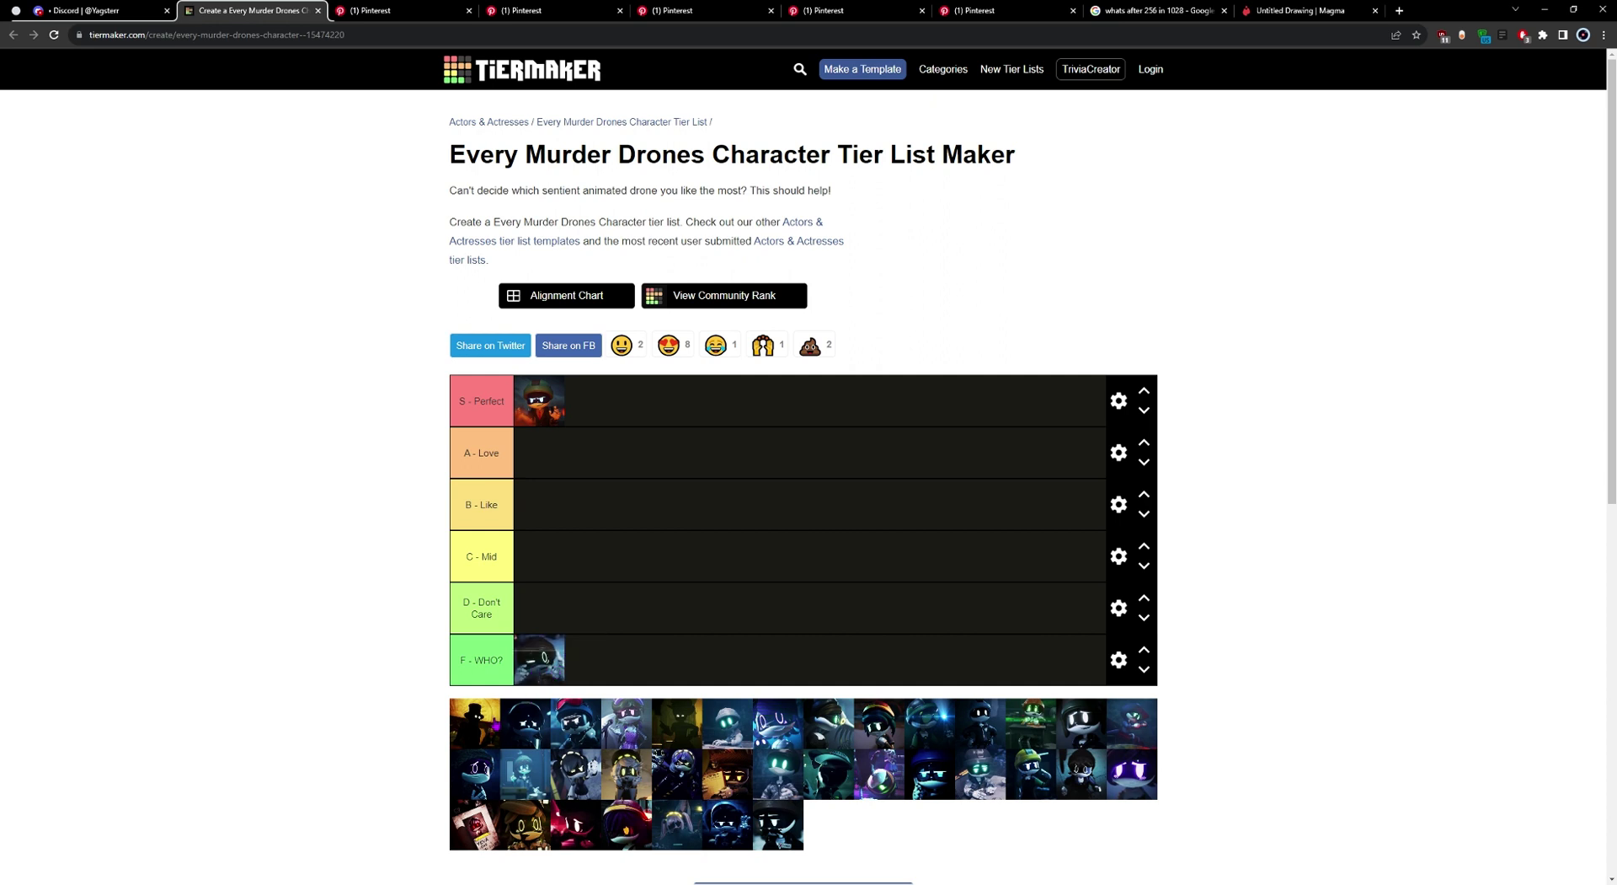
drag(474, 737, 556, 622)
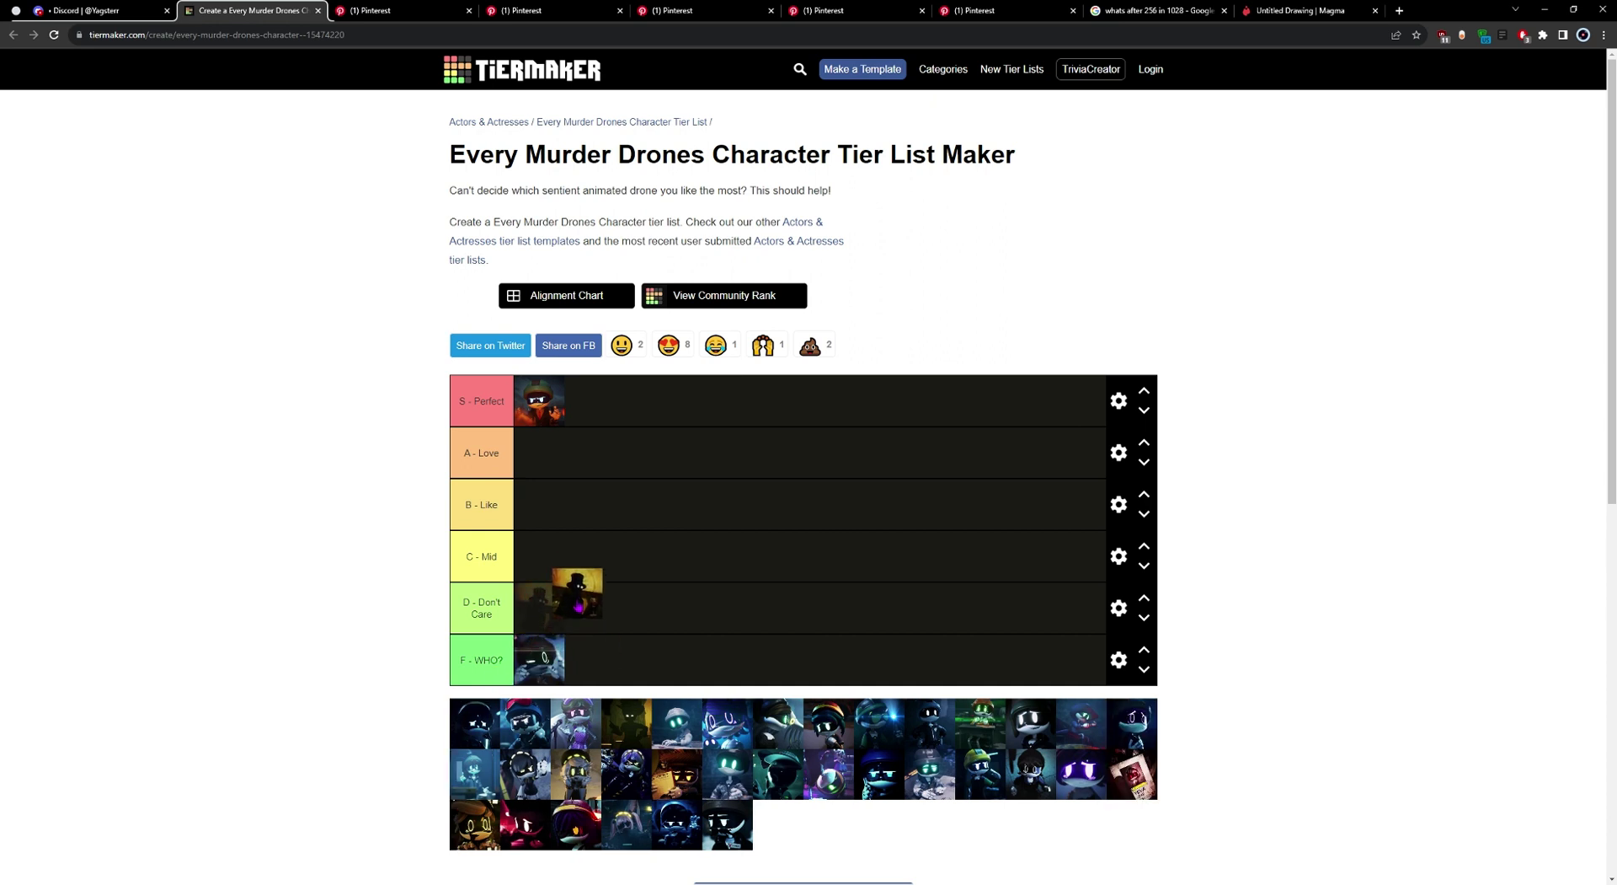
Step: Put the top-hat character in B - Like, a second drone in F - WHO?, and one in A - Love
drag(557, 622, 548, 516)
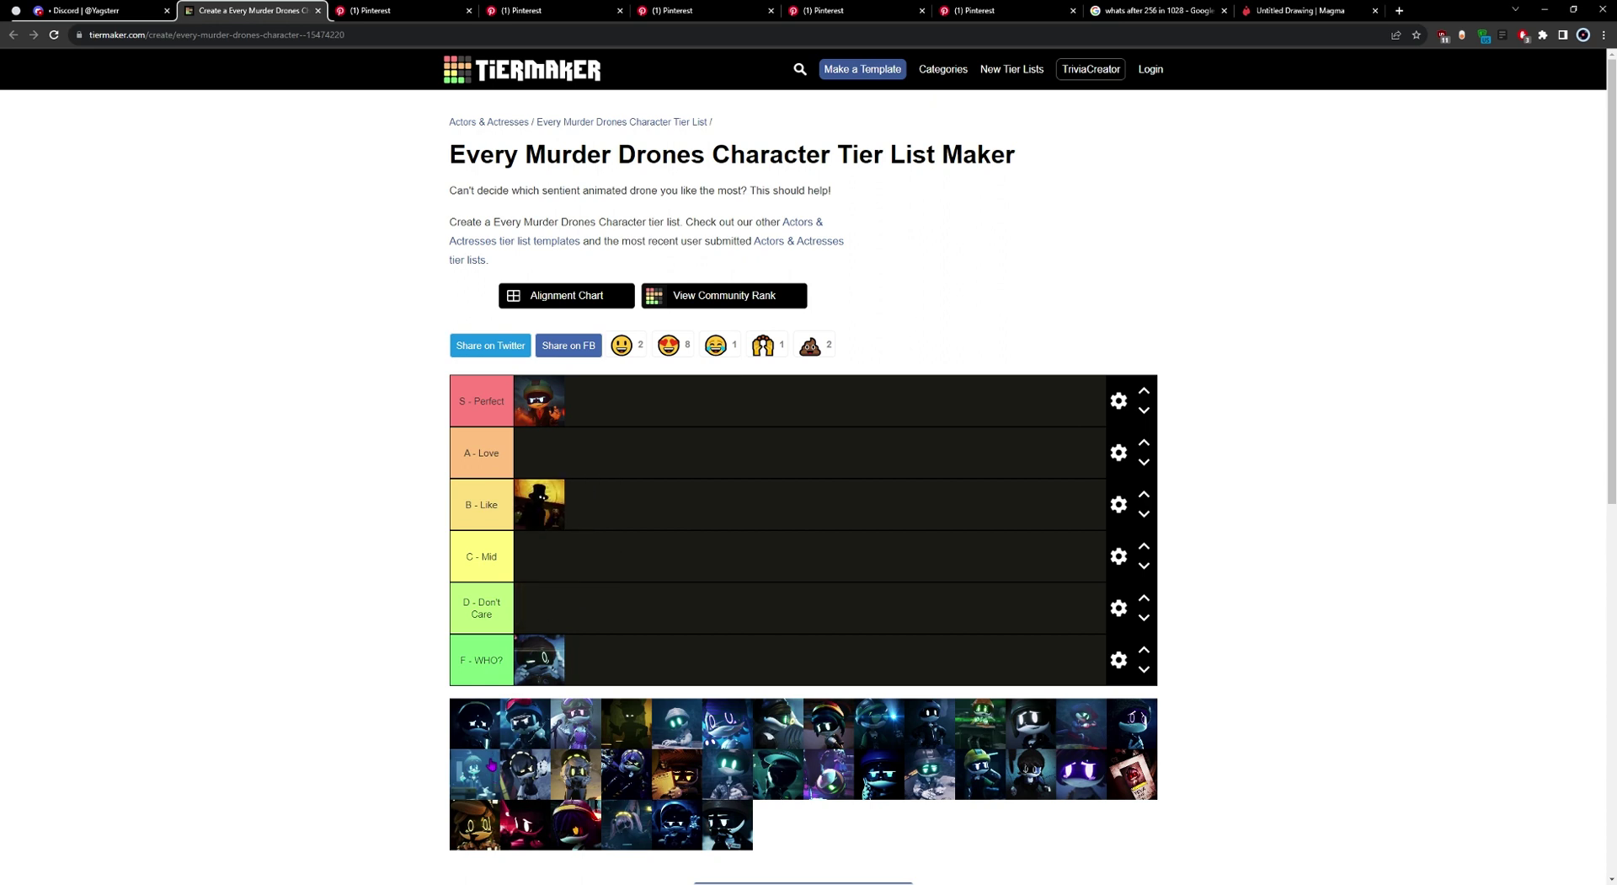
drag(489, 746, 601, 642)
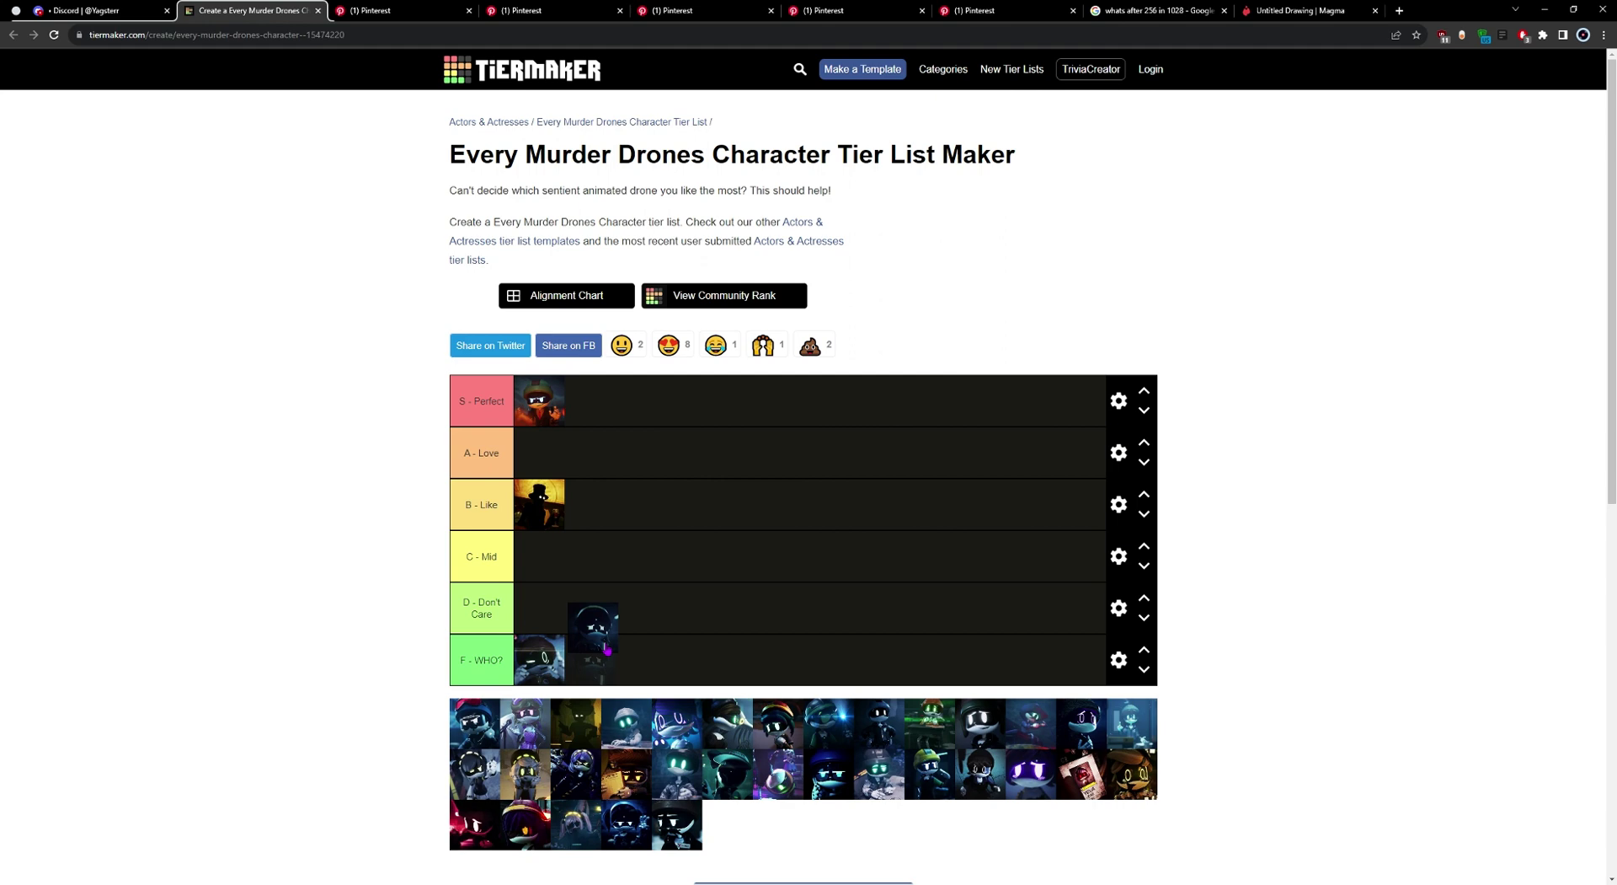
mouse_move(607, 651)
mouse_down()
mouse_move(606, 633)
mouse_move(602, 667)
mouse_up()
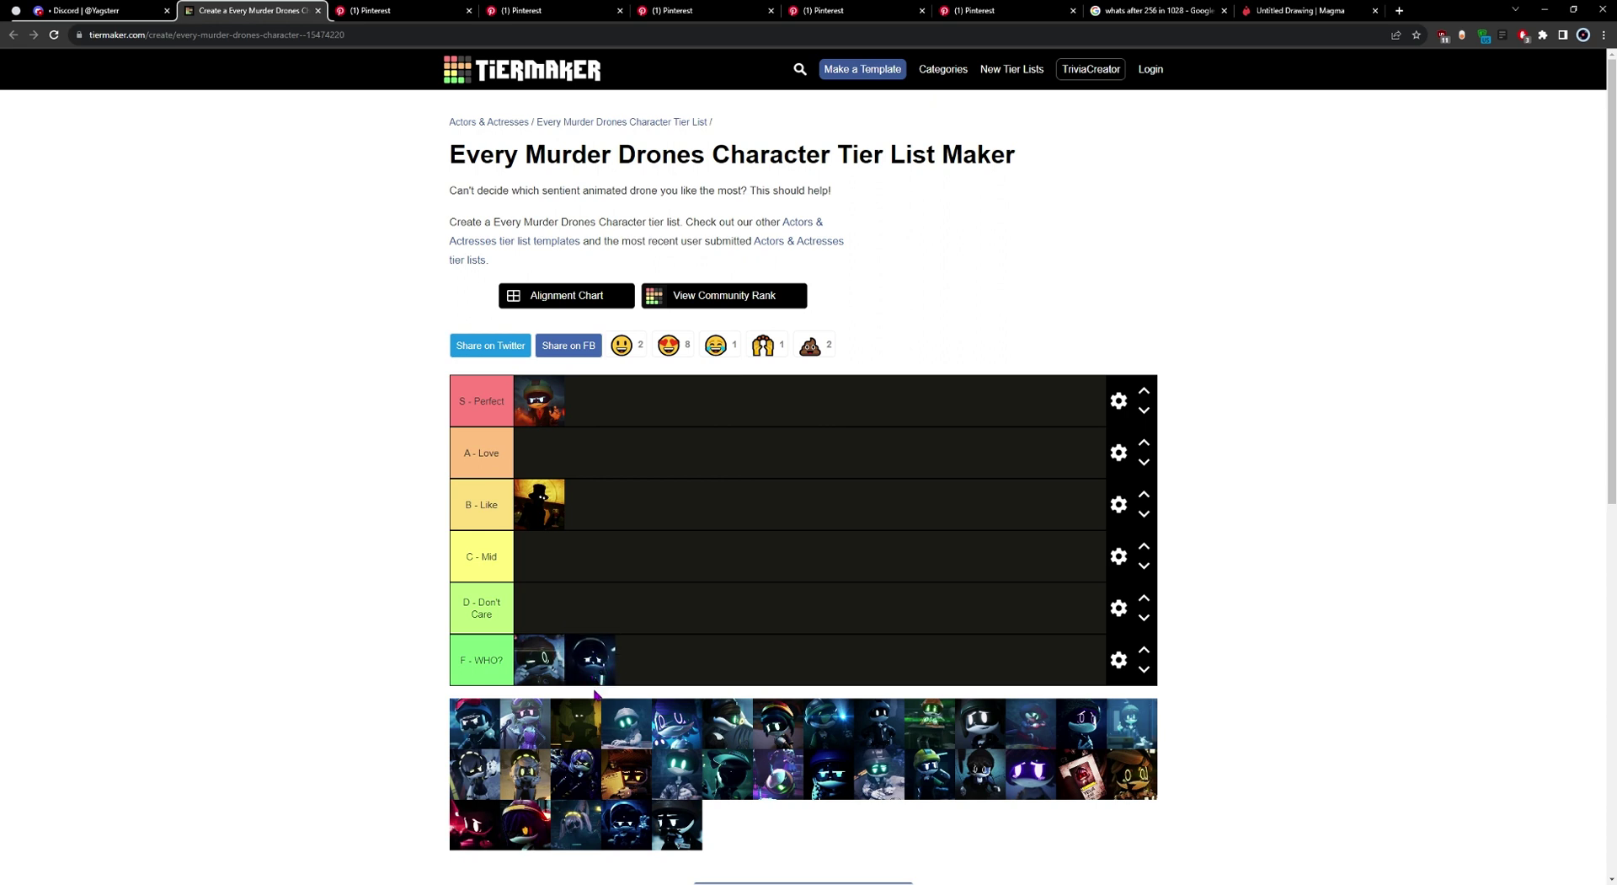
mouse_move(465, 741)
mouse_down()
mouse_move(726, 592)
mouse_move(685, 620)
mouse_up()
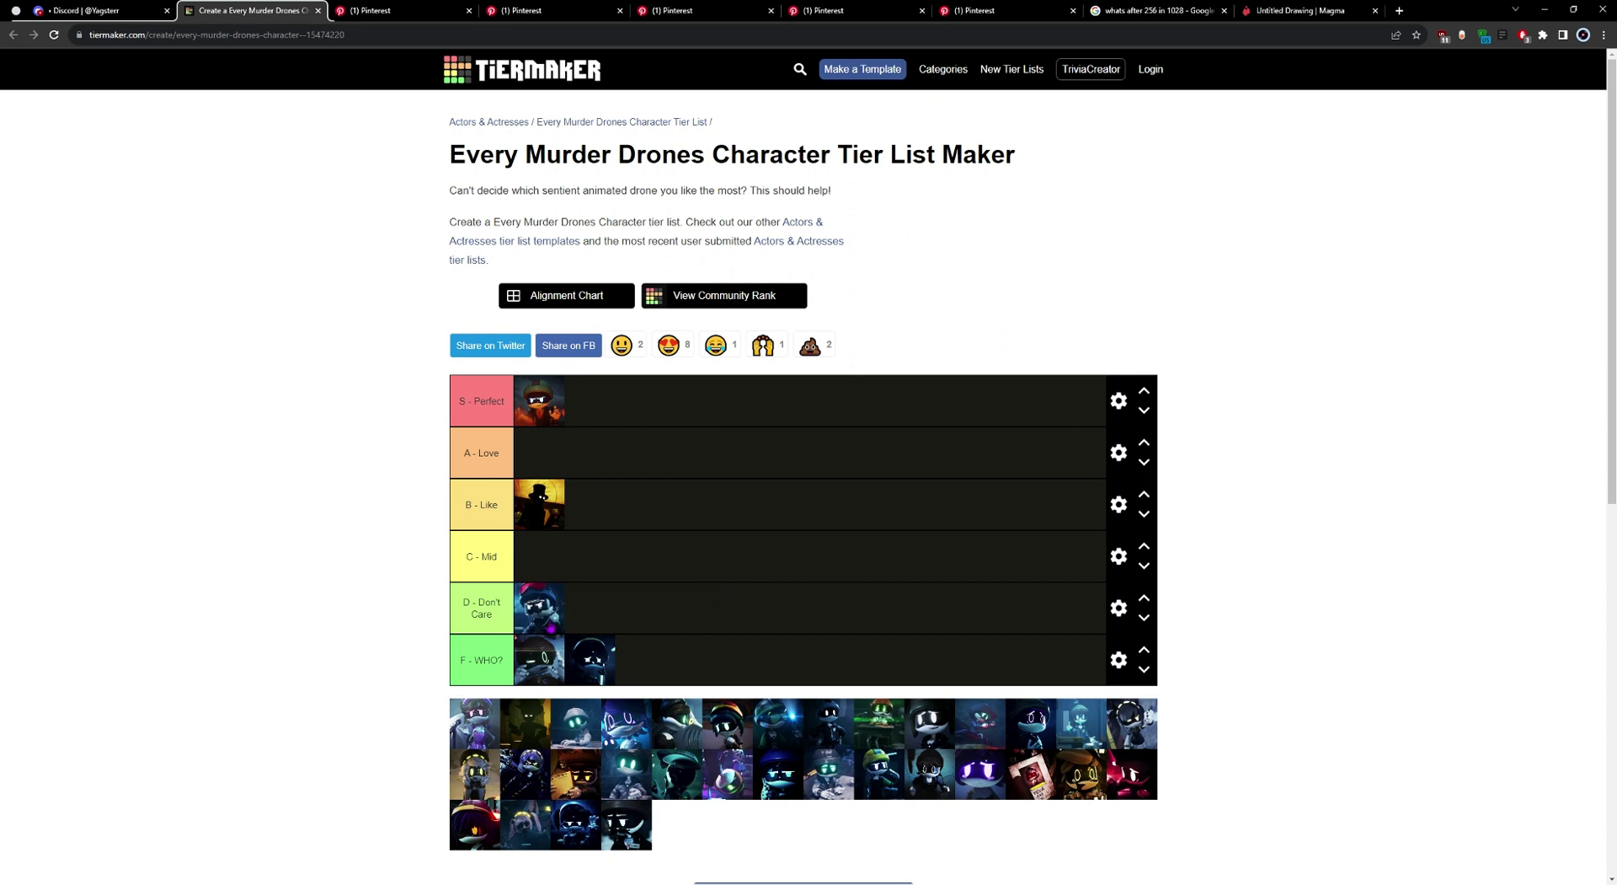
drag(563, 630, 619, 466)
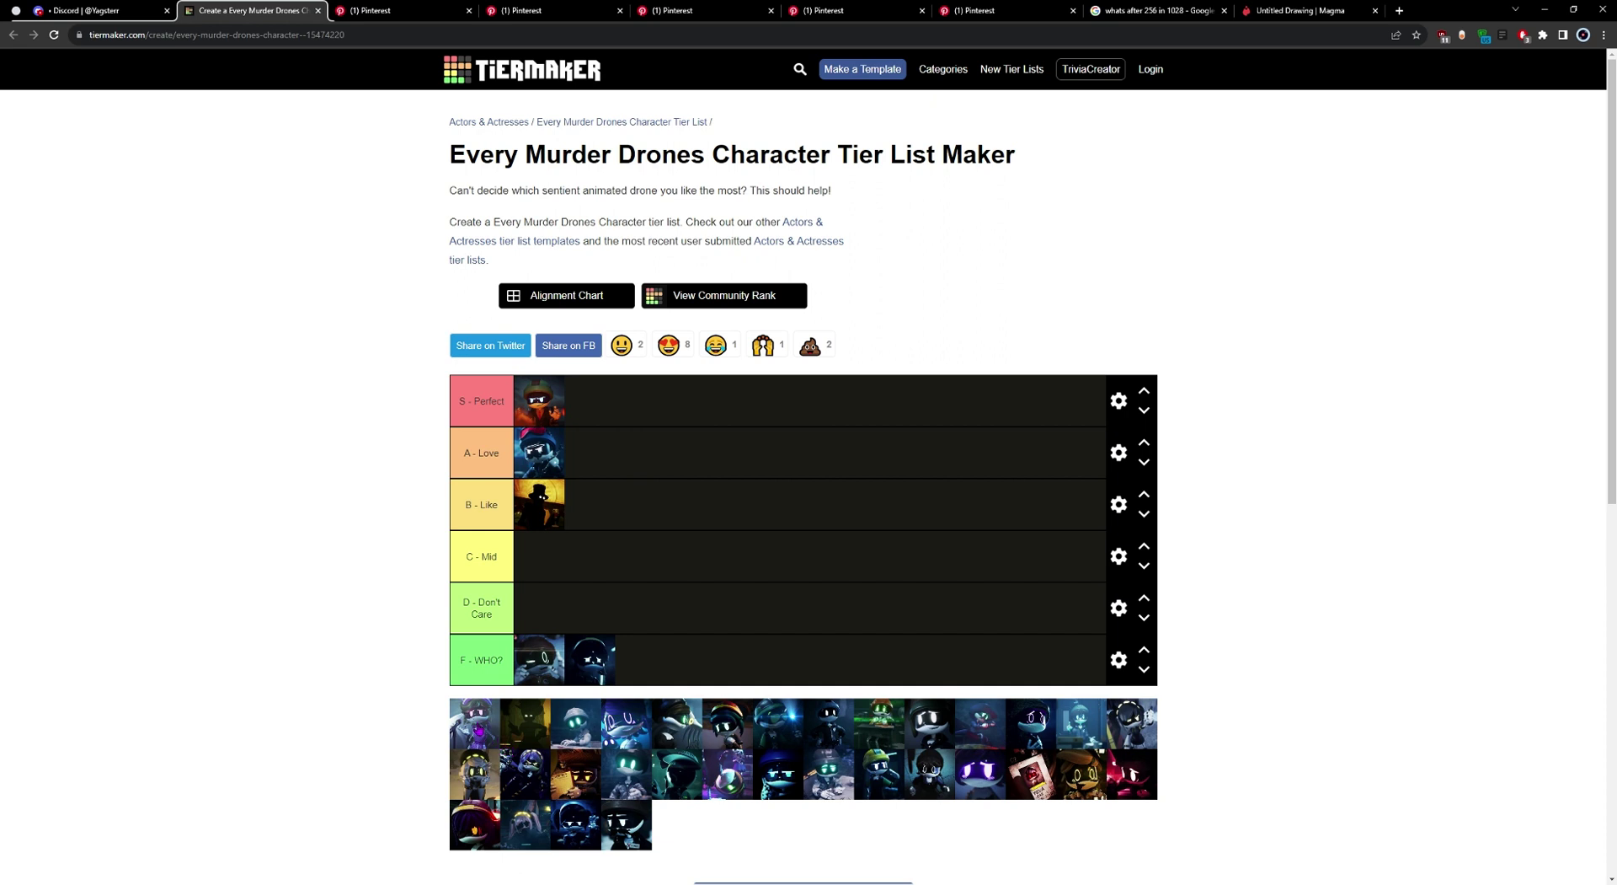
Step: Add a character to B - Like beside the top-hat and three characters to C - Mid
drag(478, 729, 689, 575)
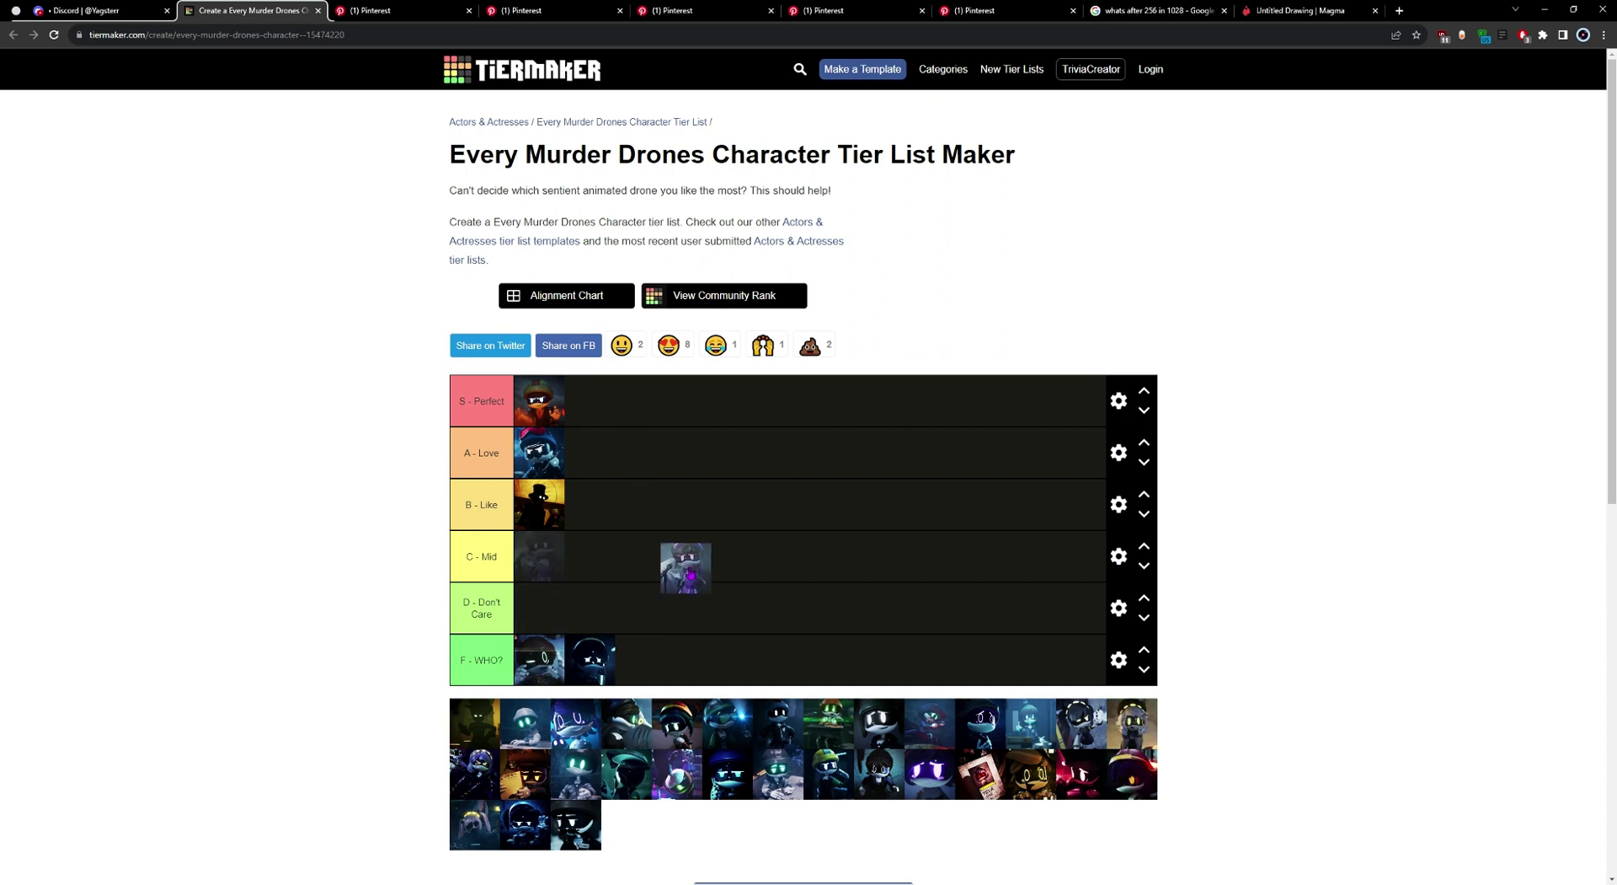
drag(685, 569, 728, 504)
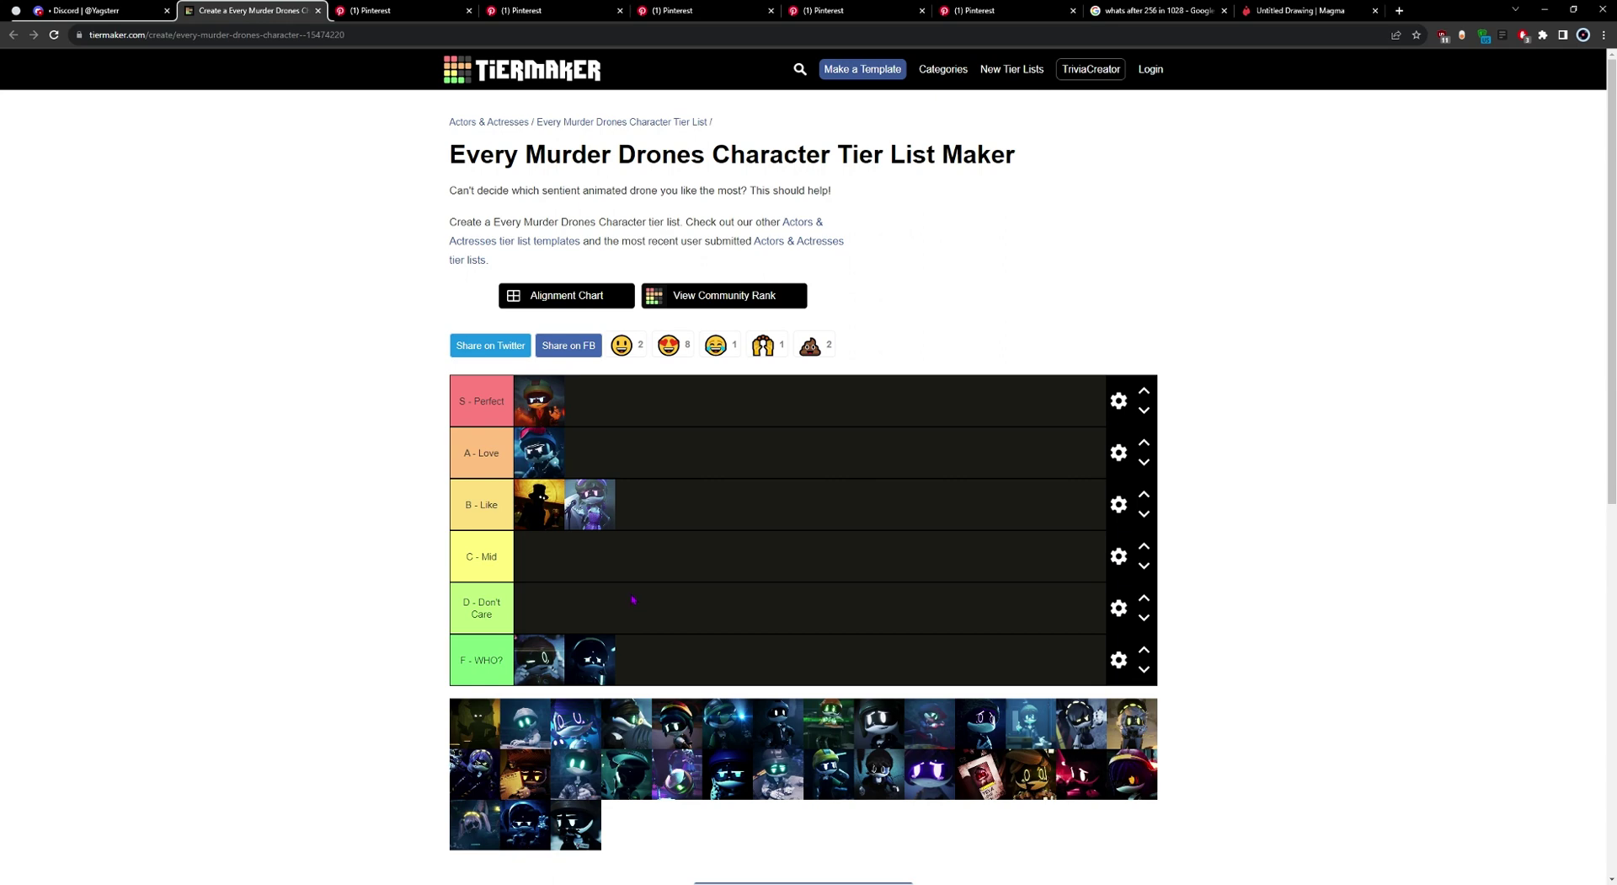
mouse_move(480, 731)
mouse_down()
mouse_move(606, 578)
mouse_move(683, 561)
mouse_move(611, 582)
mouse_up()
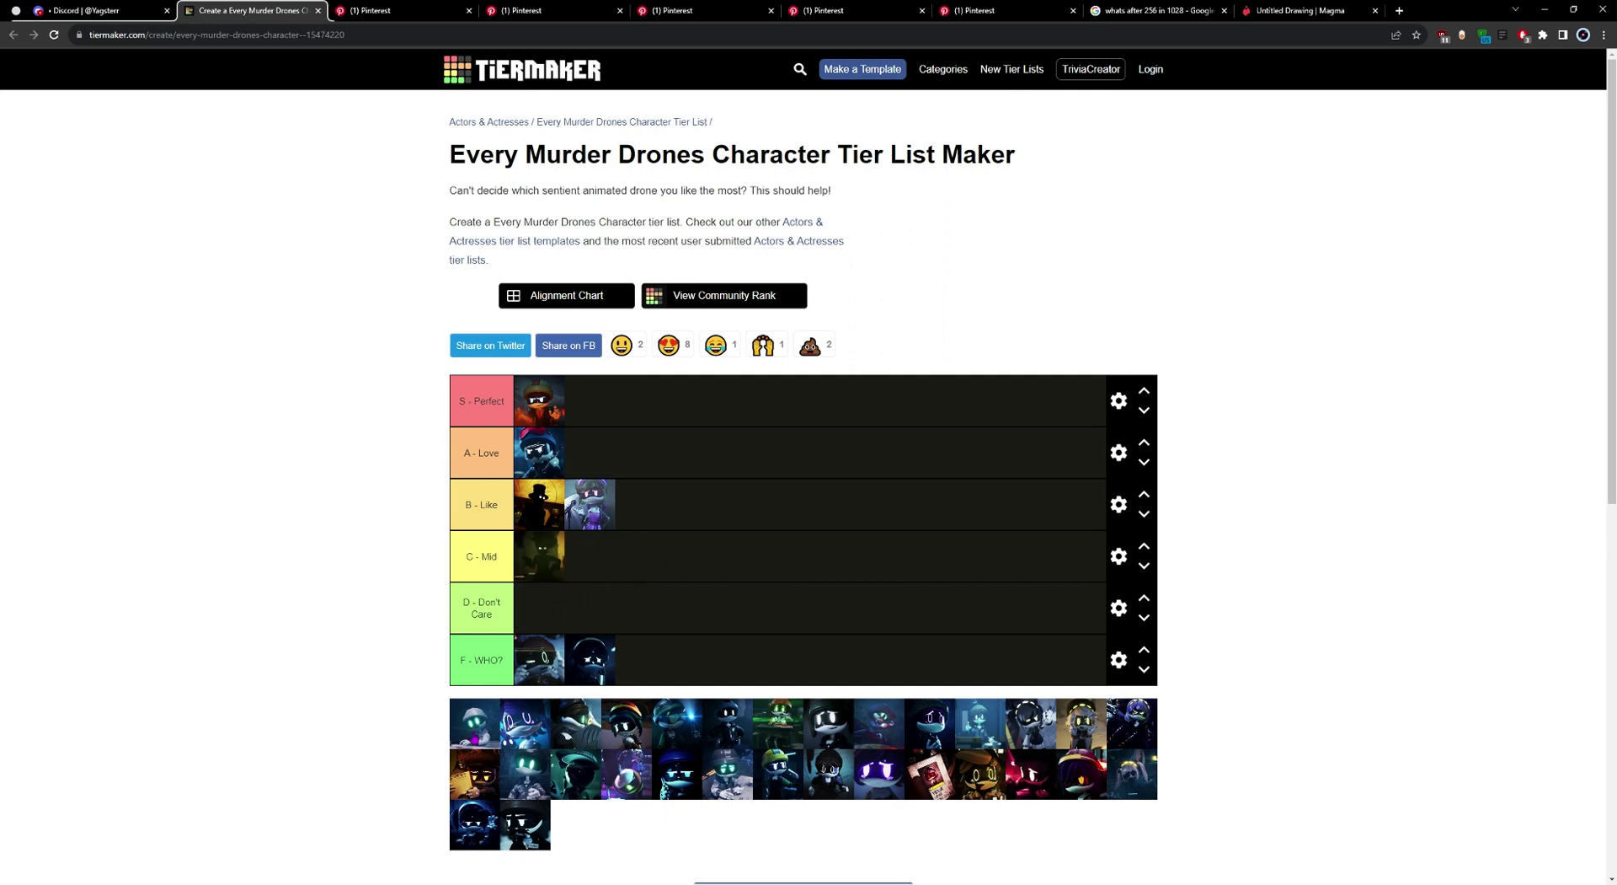
drag(475, 722, 684, 572)
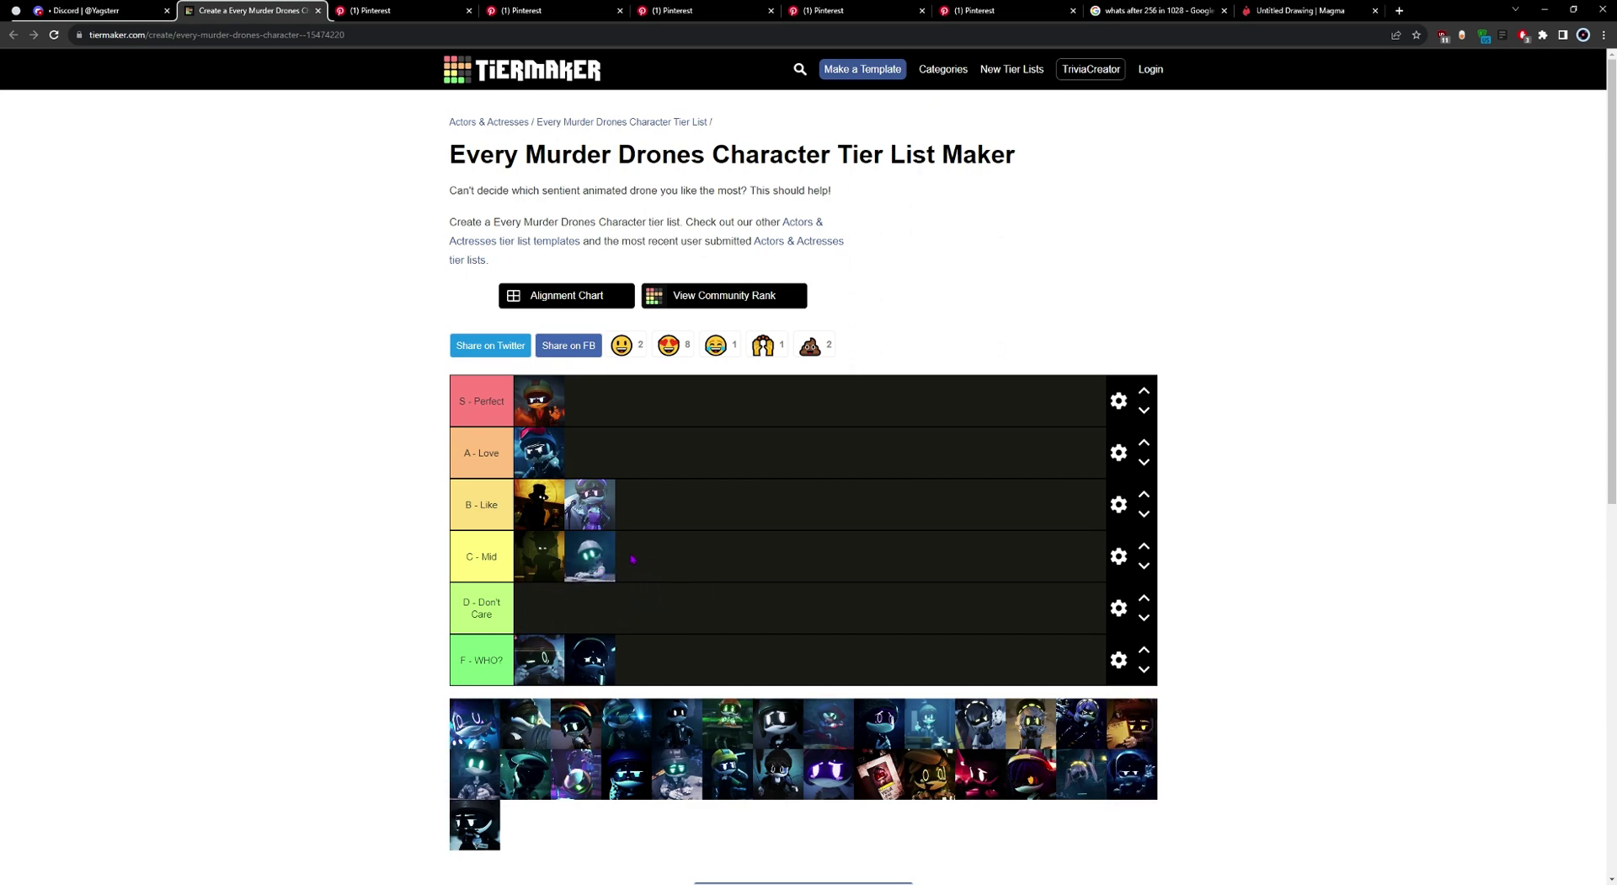
drag(605, 573, 661, 570)
drag(480, 745, 695, 585)
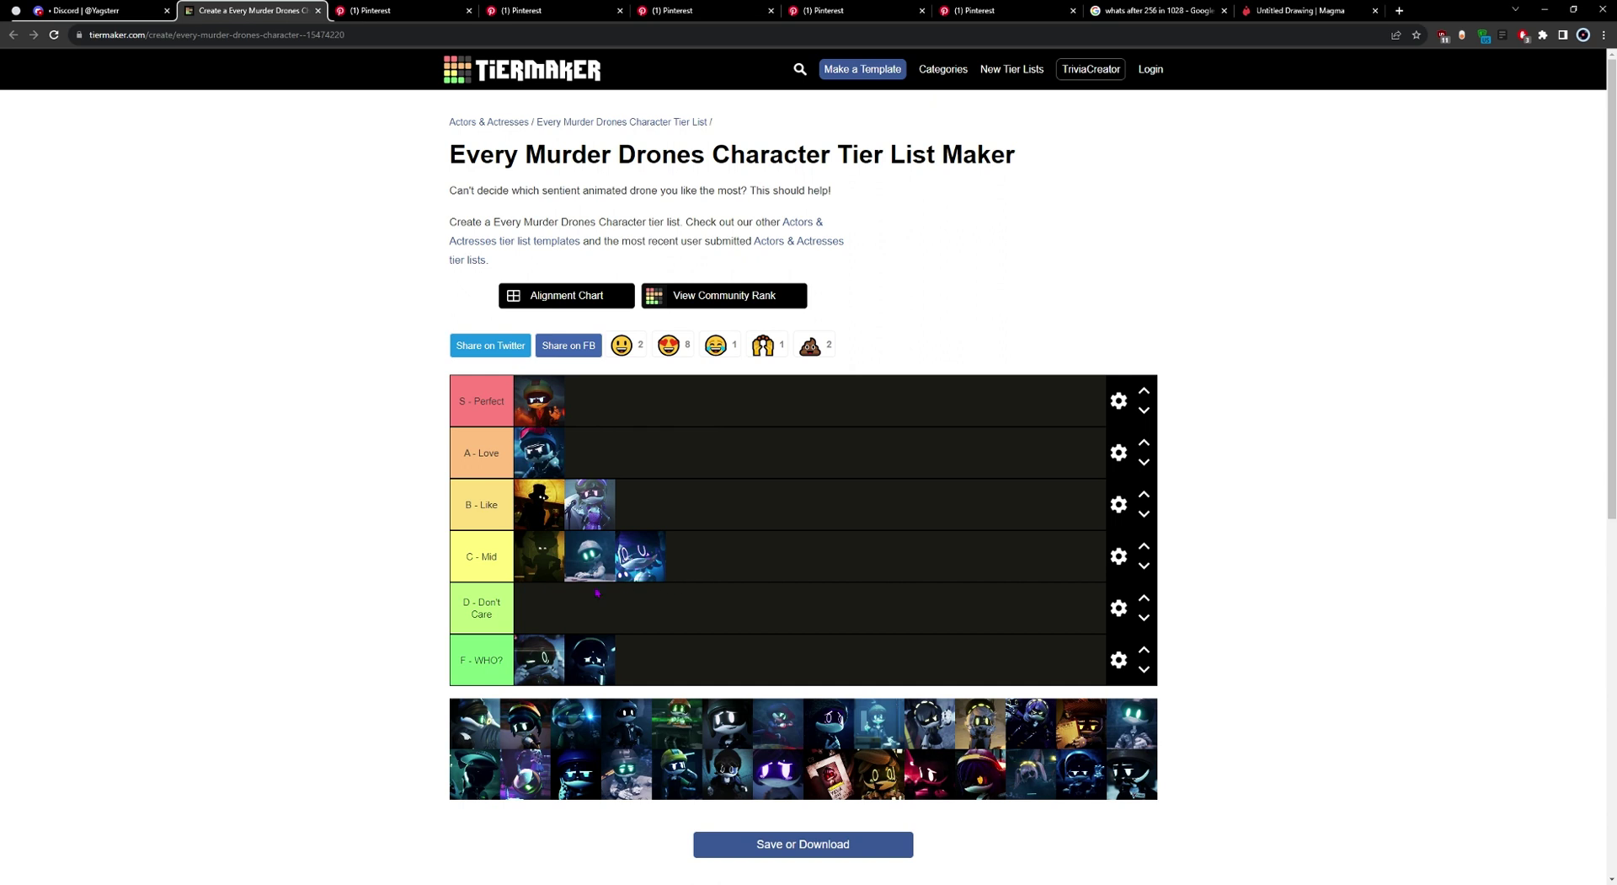
Step: Promote C - Mid's third drone to A - Love and rank more pool drones into F and C
drag(633, 573, 638, 460)
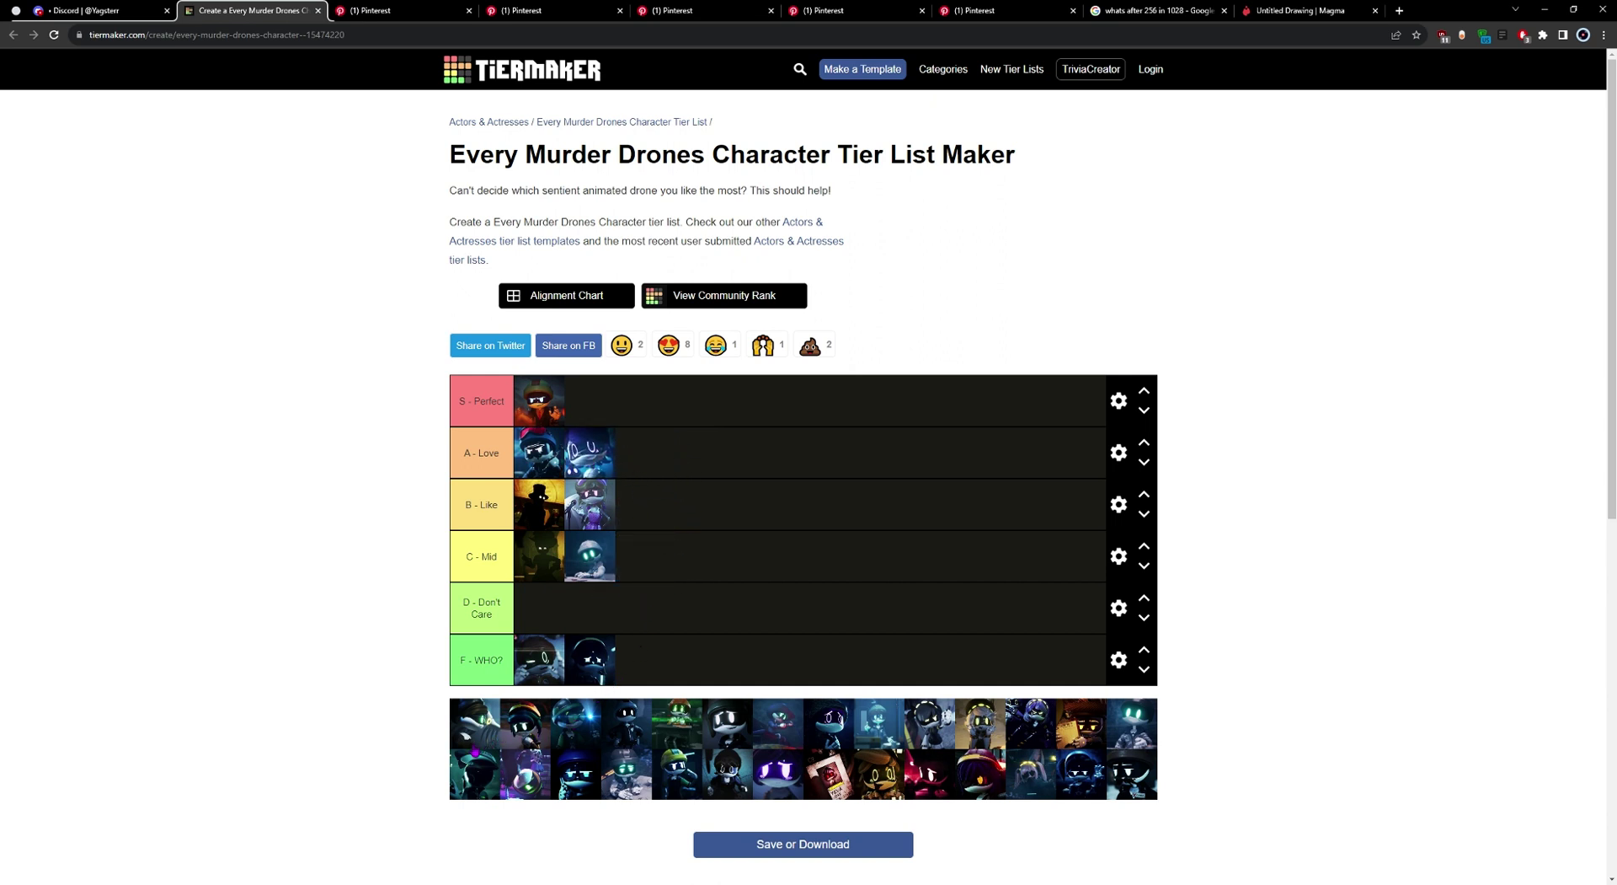
mouse_move(475, 723)
mouse_down()
mouse_move(729, 587)
mouse_move(654, 579)
mouse_move(647, 670)
mouse_up()
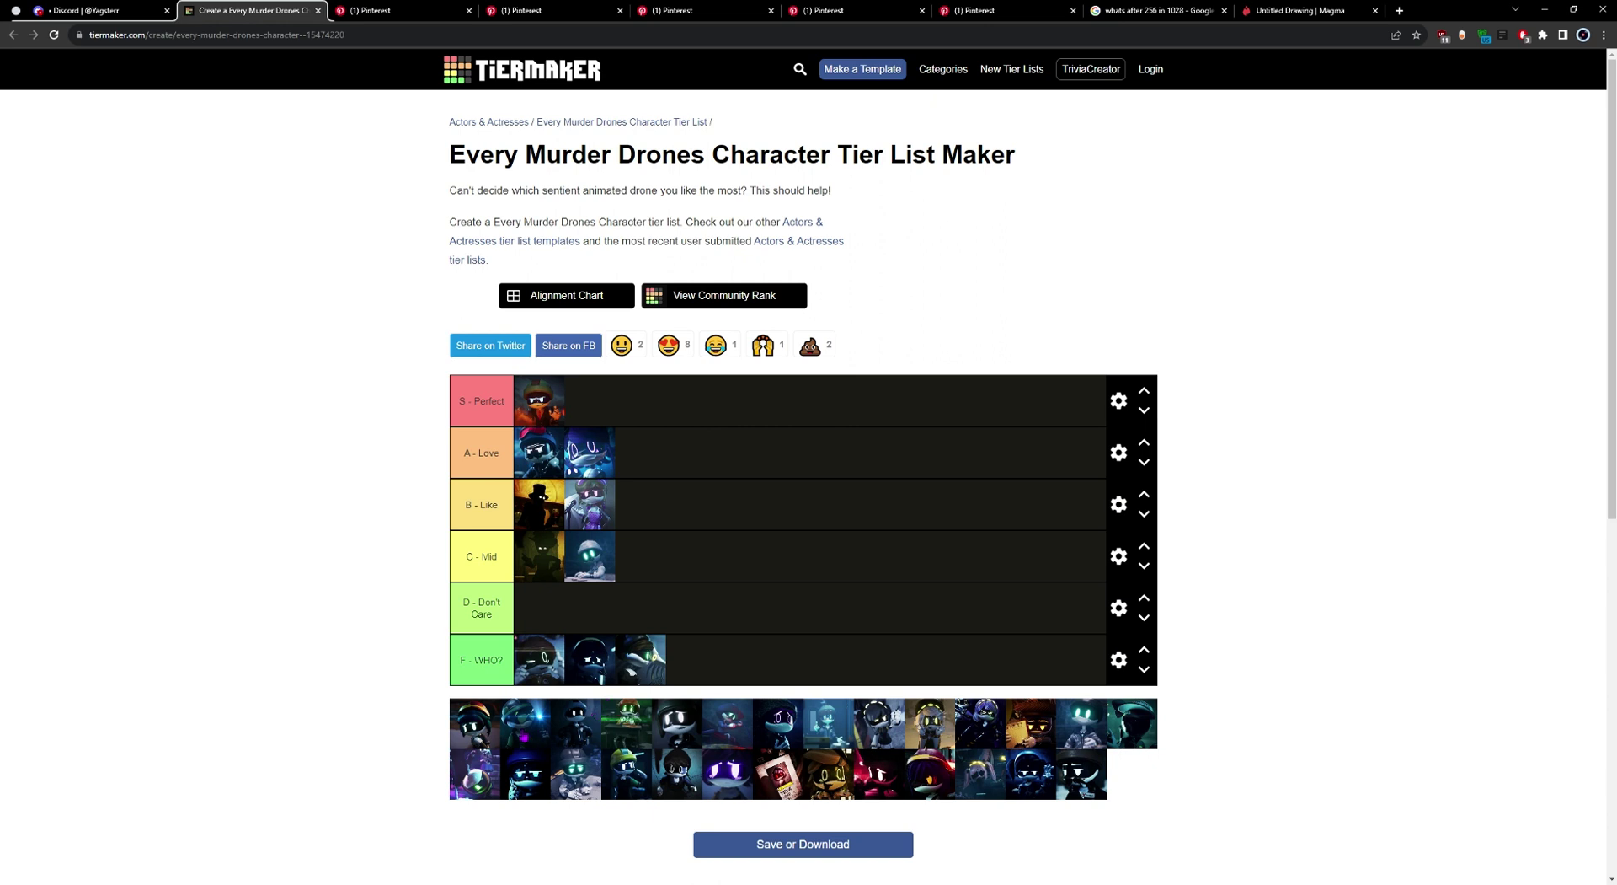
mouse_move(480, 739)
mouse_down()
mouse_move(774, 624)
mouse_move(763, 650)
mouse_up()
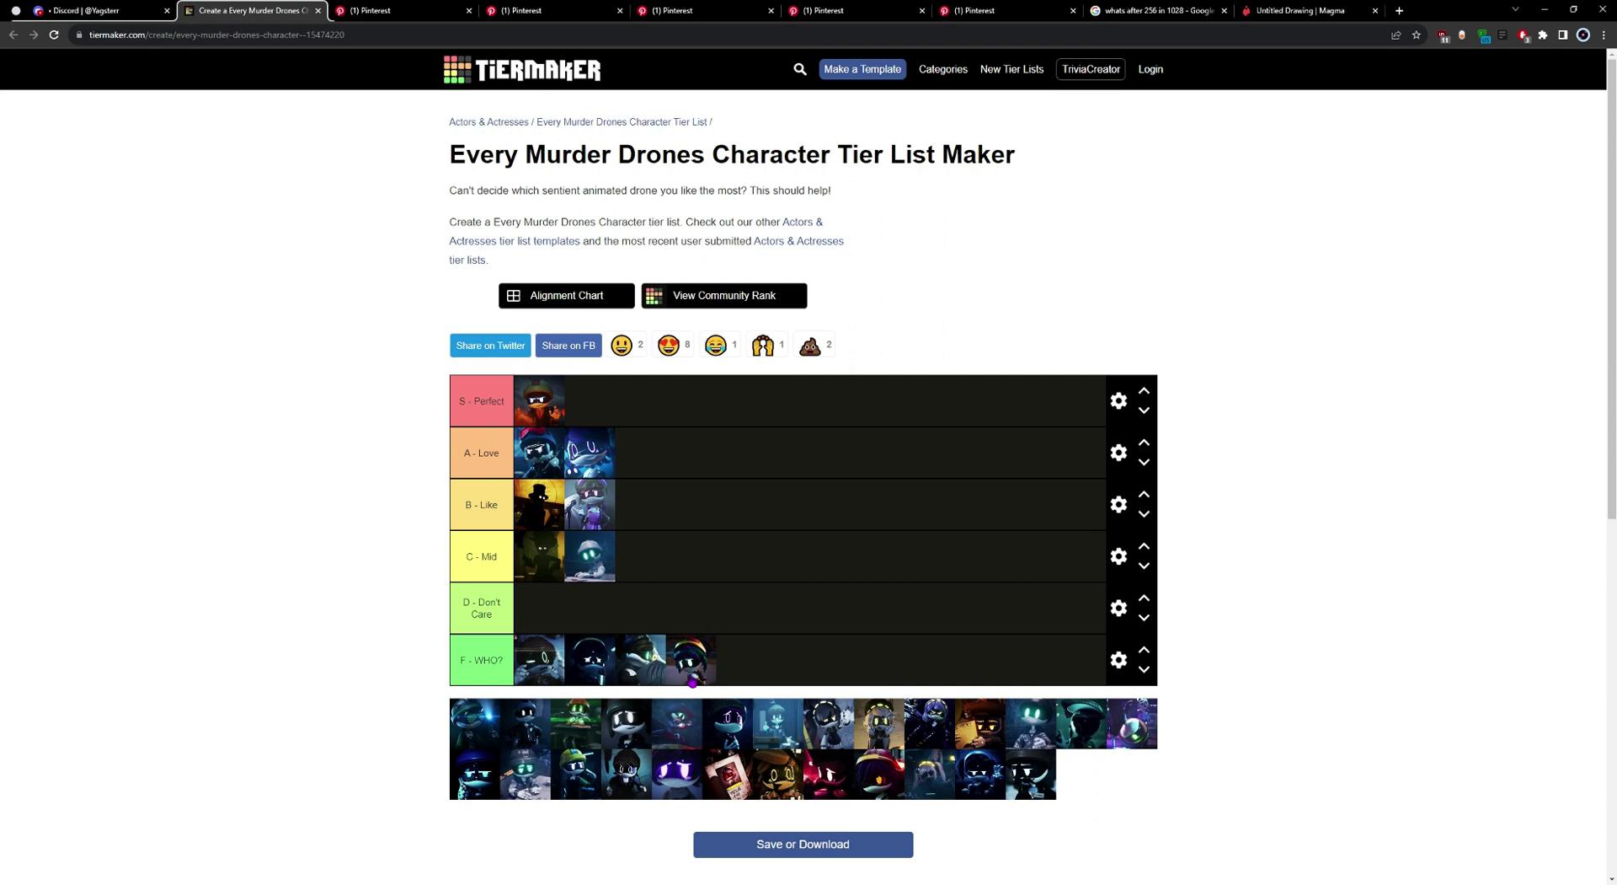
mouse_move(684, 665)
mouse_down()
mouse_move(716, 516)
mouse_move(703, 543)
mouse_up()
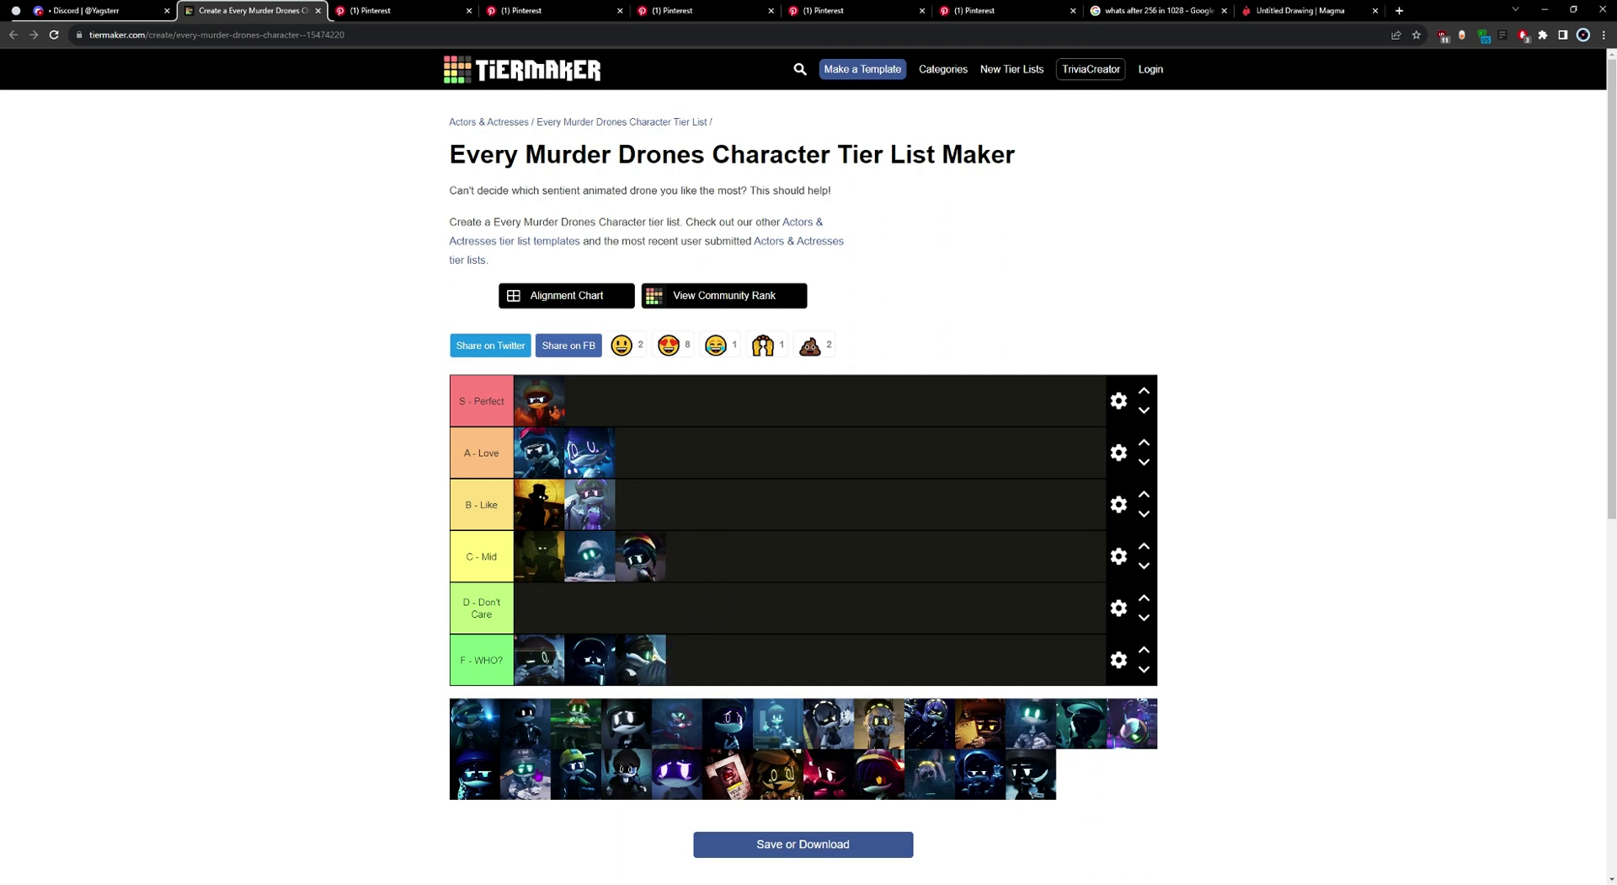
drag(472, 747, 714, 679)
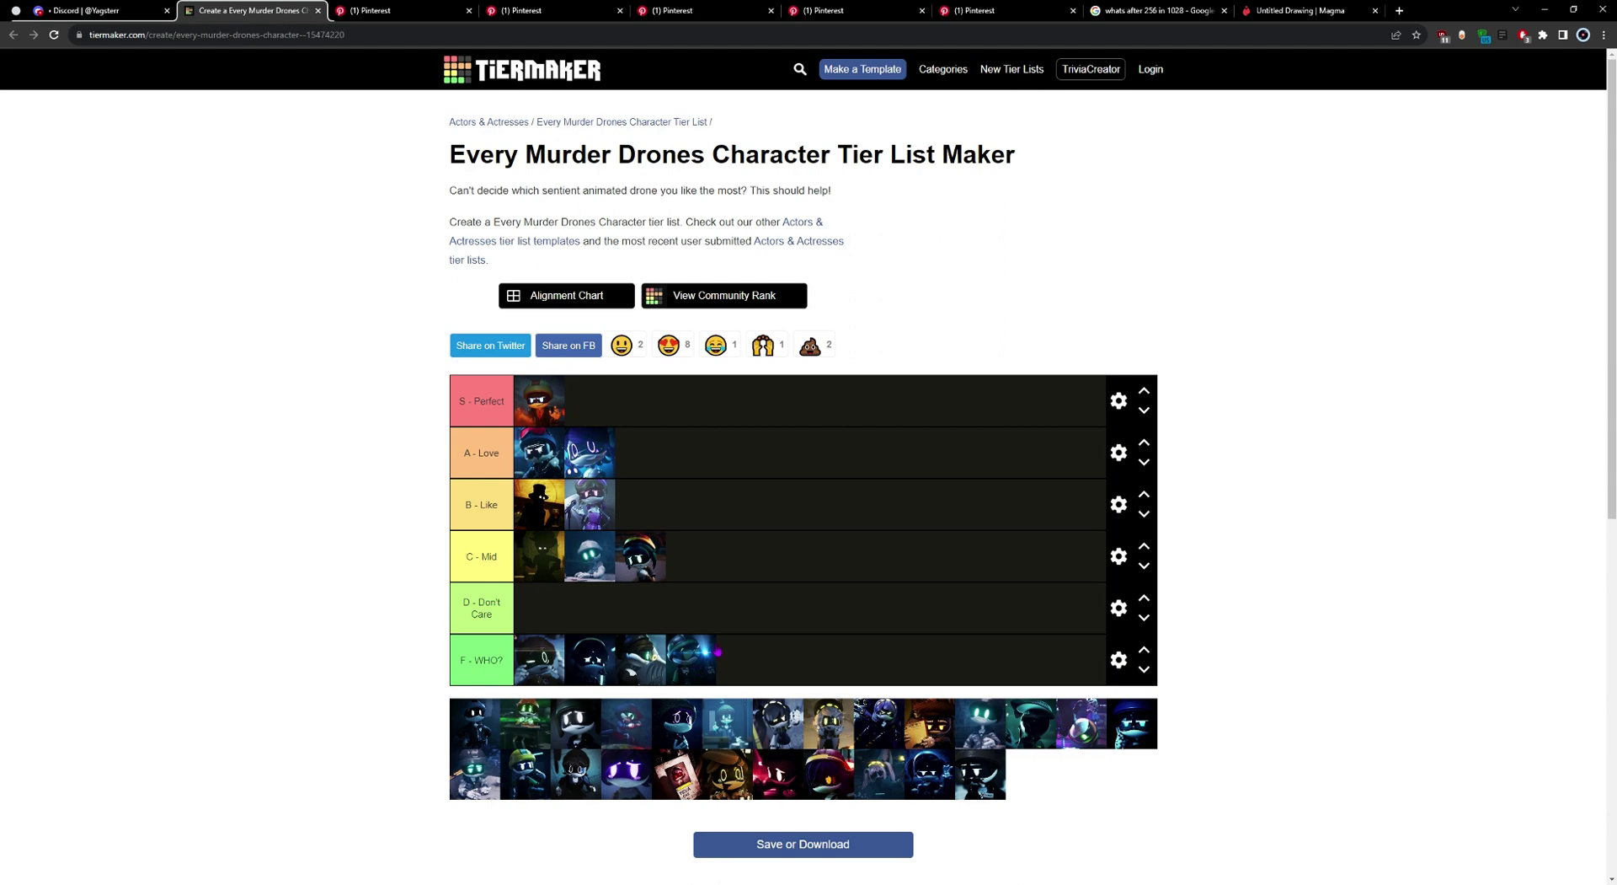
Step: Move F's fourth character up to B - Like, add a fourth to C - Mid, and the green one to F
mouse_move(717, 650)
mouse_down()
mouse_move(739, 550)
mouse_move(648, 504)
mouse_up()
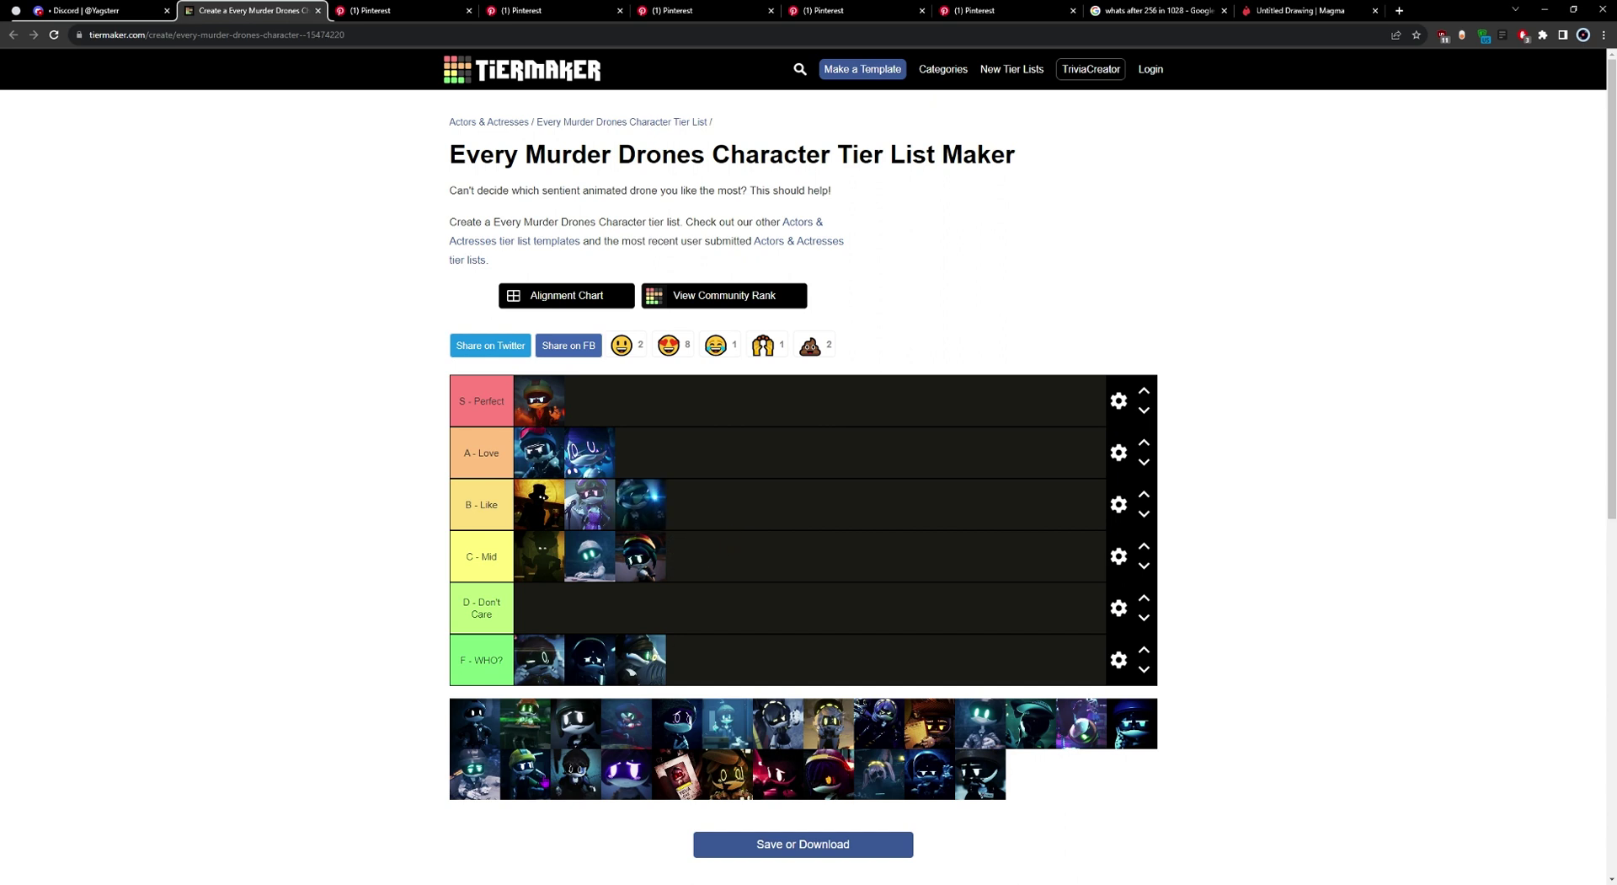
drag(472, 725, 728, 580)
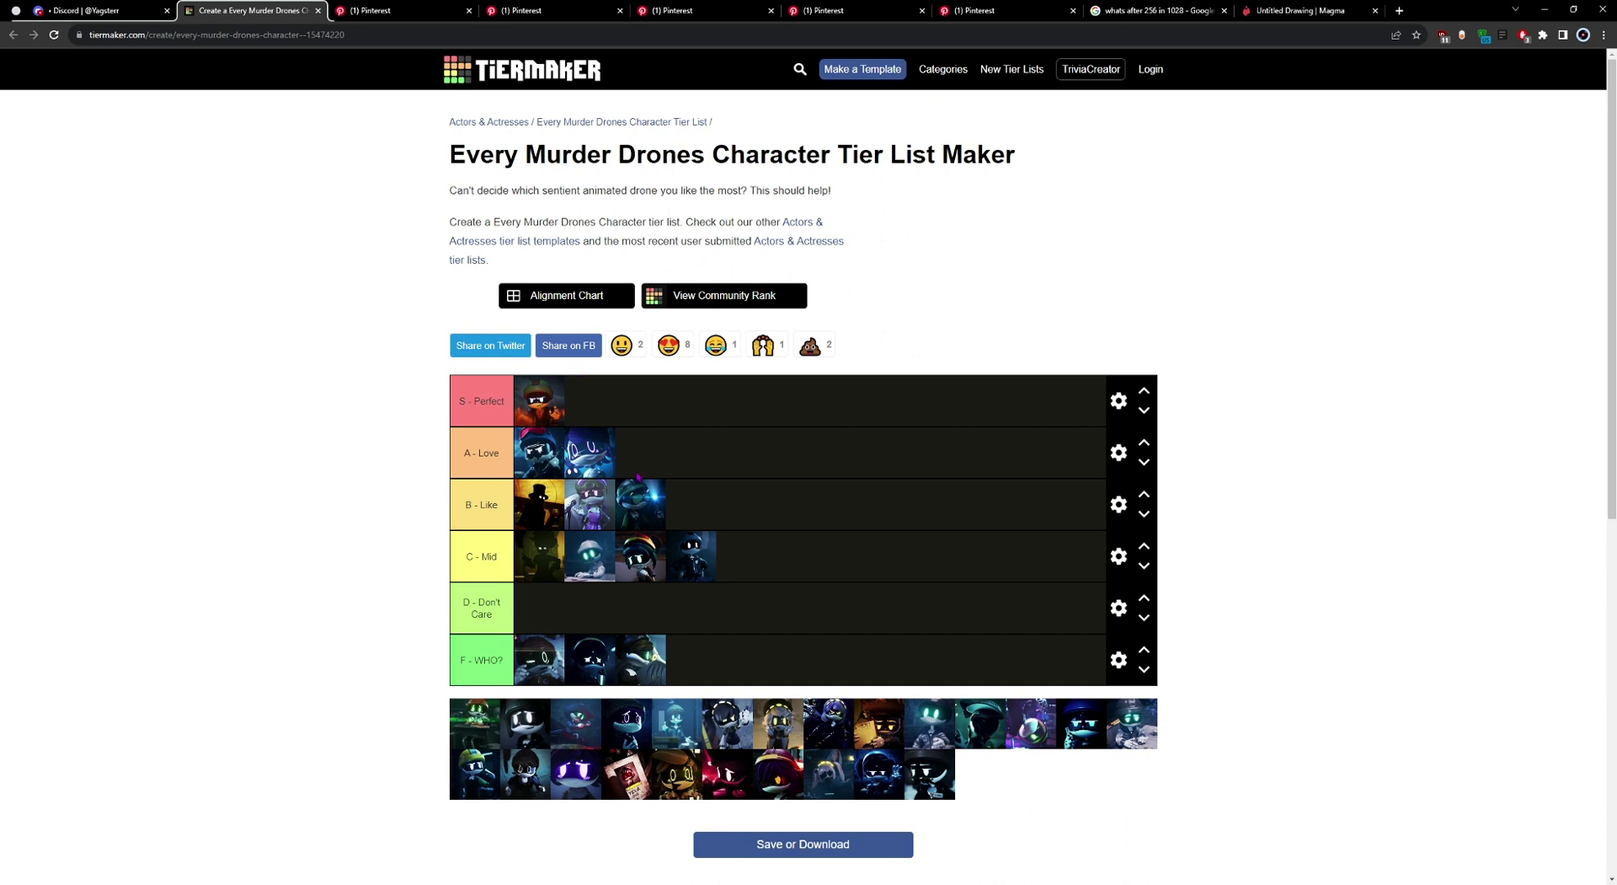
drag(695, 581, 726, 571)
drag(466, 726, 787, 659)
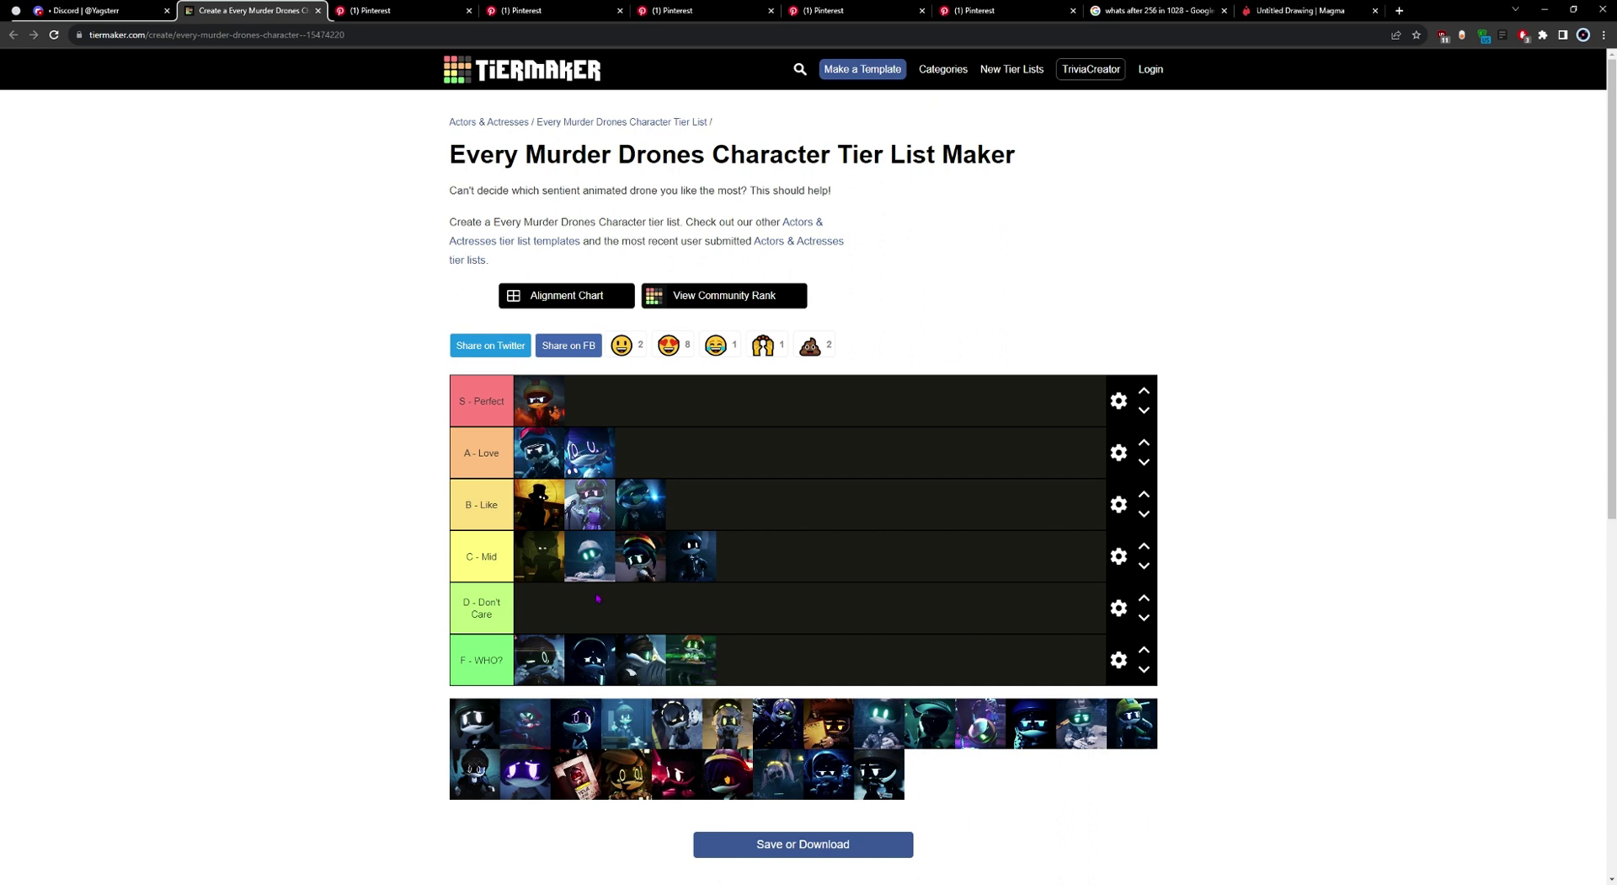
Step: Move the hooded green-eyed character to D, the green one up to B, and the white-faced one to D
drag(589, 556, 568, 614)
drag(686, 657, 652, 564)
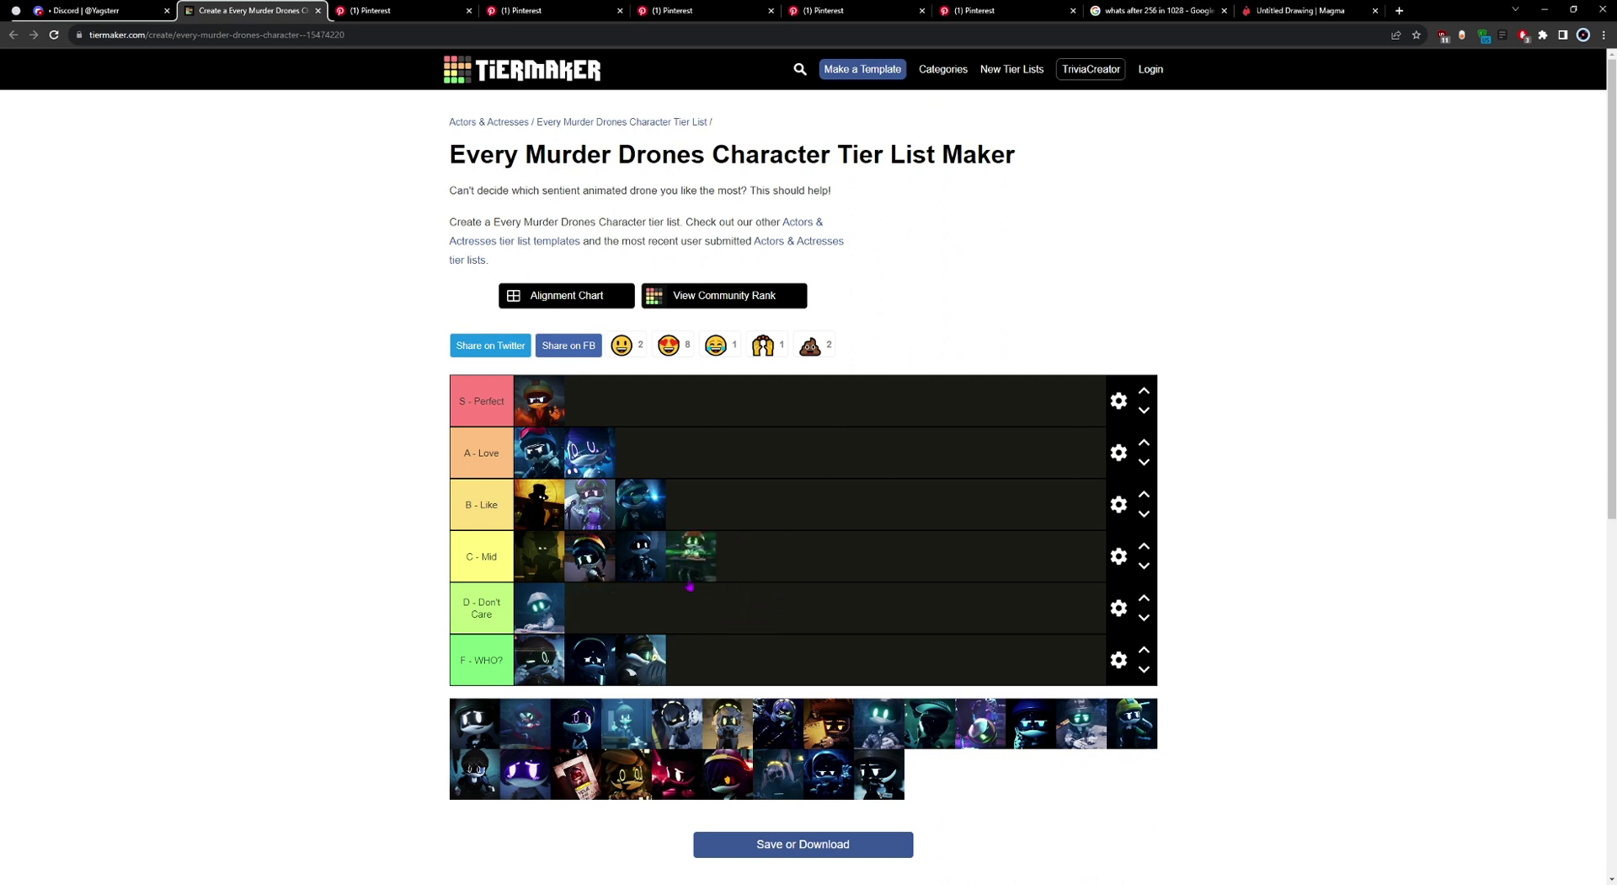
drag(691, 556, 691, 505)
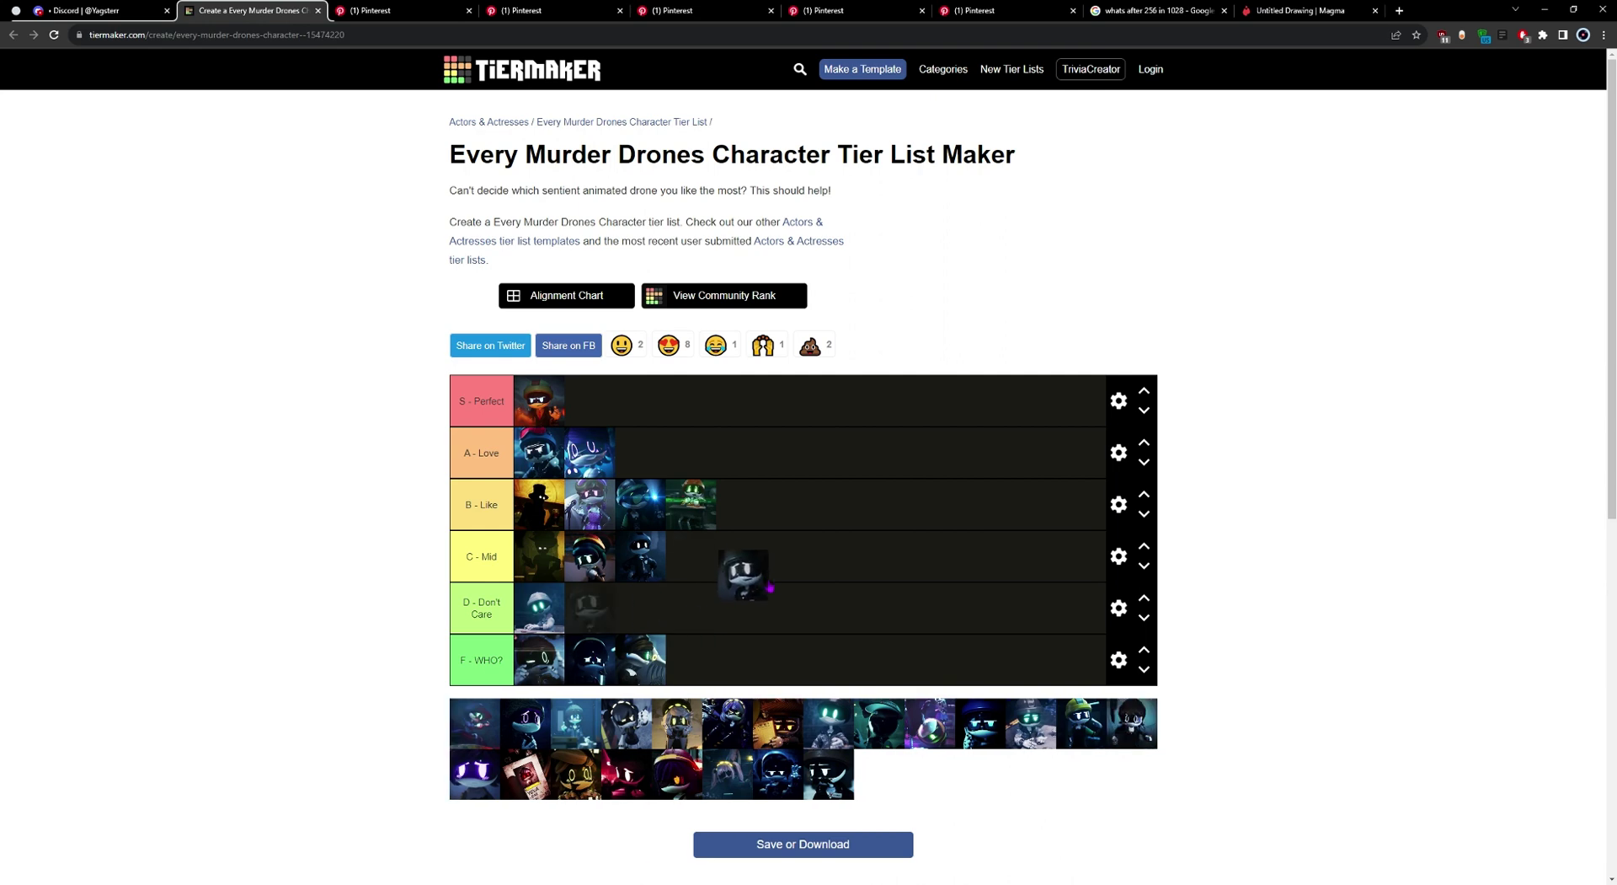
drag(475, 722, 691, 556)
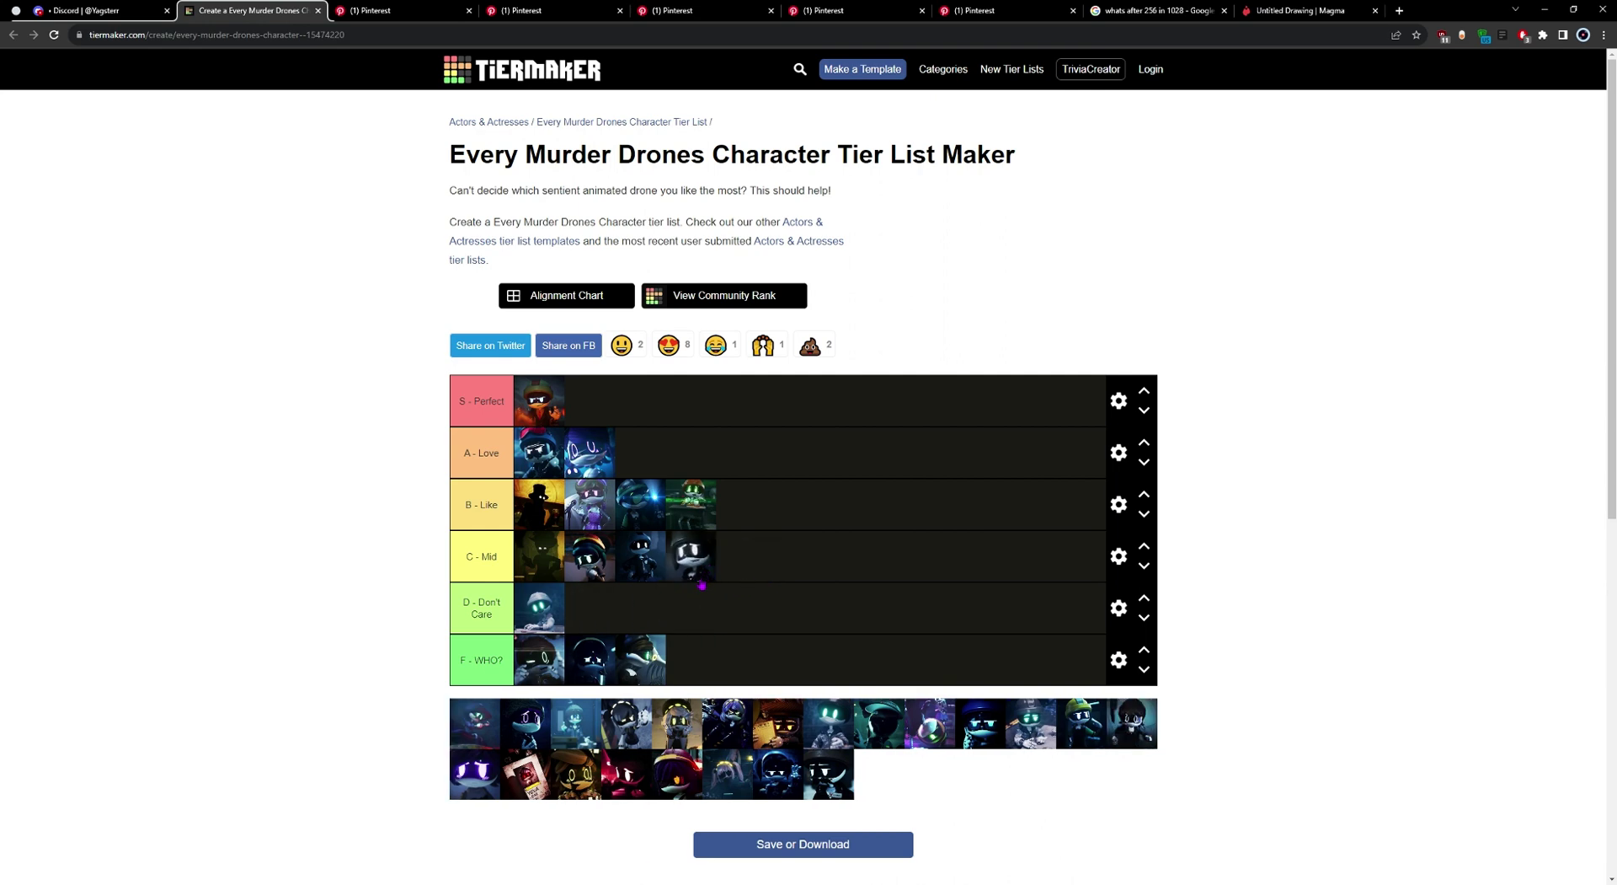
mouse_move(688, 736)
mouse_down()
mouse_move(698, 746)
mouse_move(666, 716)
mouse_up()
drag(691, 564, 669, 616)
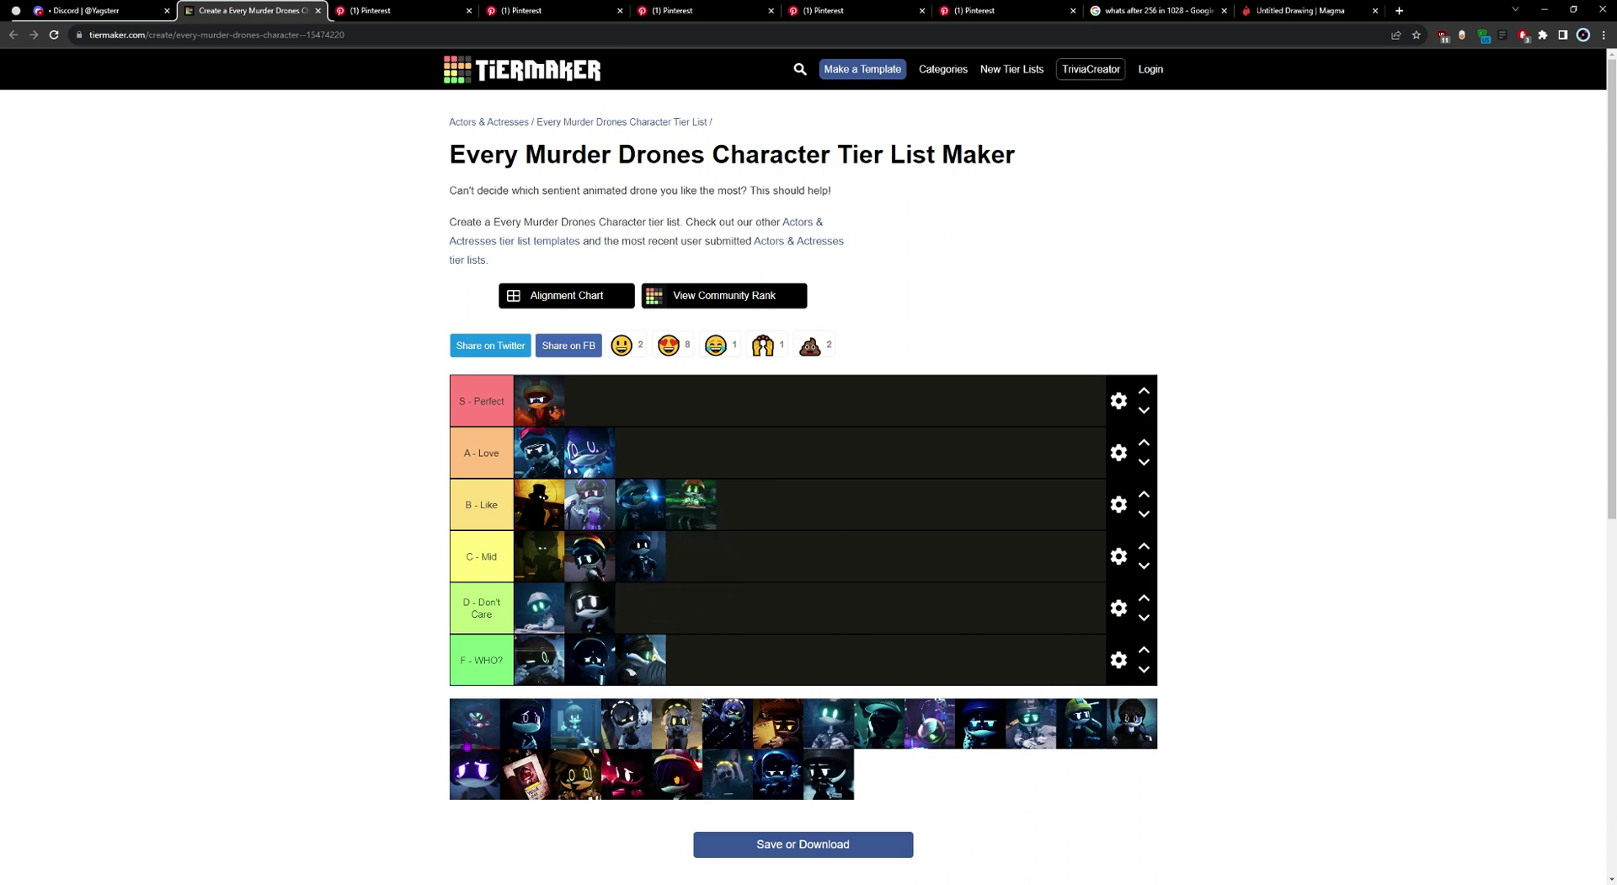
Step: Move a C - Mid character down to D and rank pool characters into F - WHO? and D - Don't Care
mouse_move(471, 745)
mouse_down()
mouse_move(815, 610)
mouse_move(708, 581)
mouse_up()
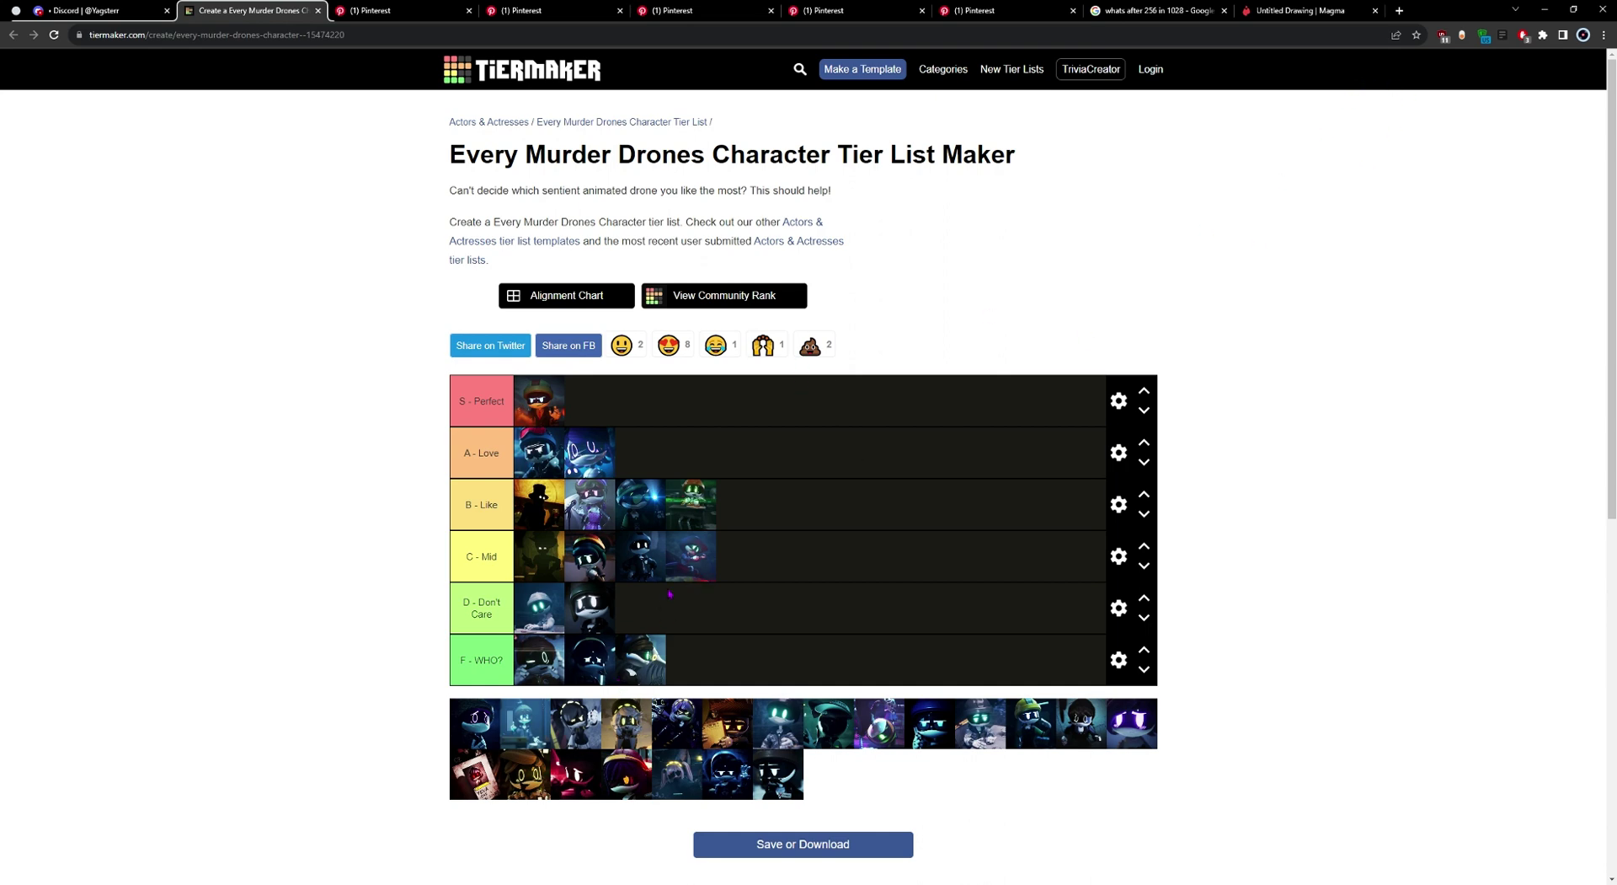
drag(691, 560, 653, 622)
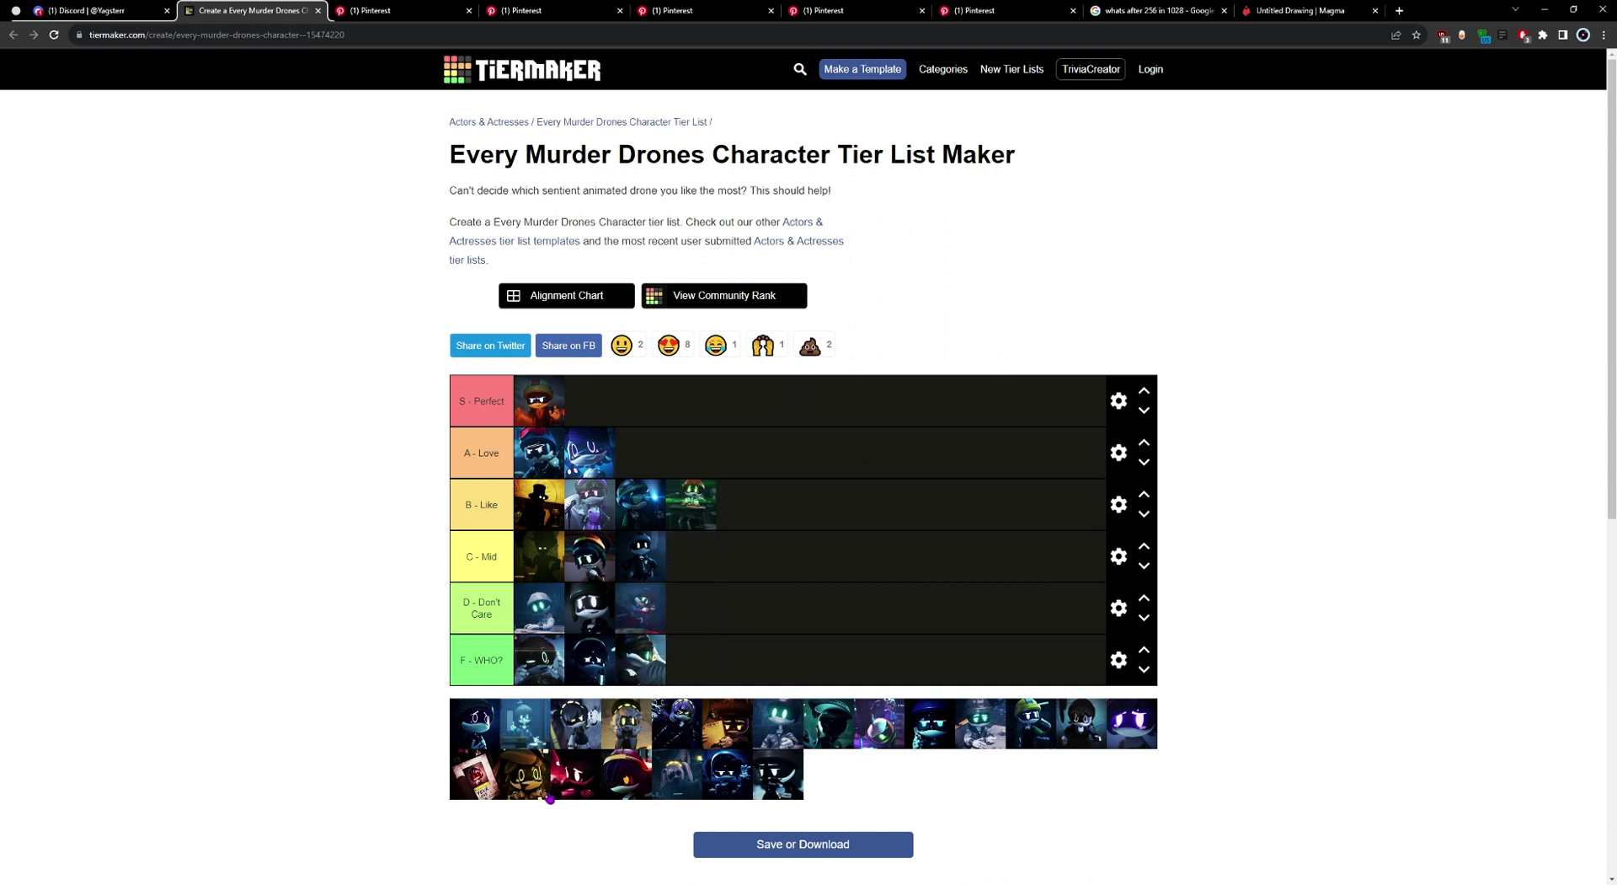
mouse_move(468, 741)
mouse_down()
mouse_move(739, 654)
mouse_move(716, 665)
mouse_up()
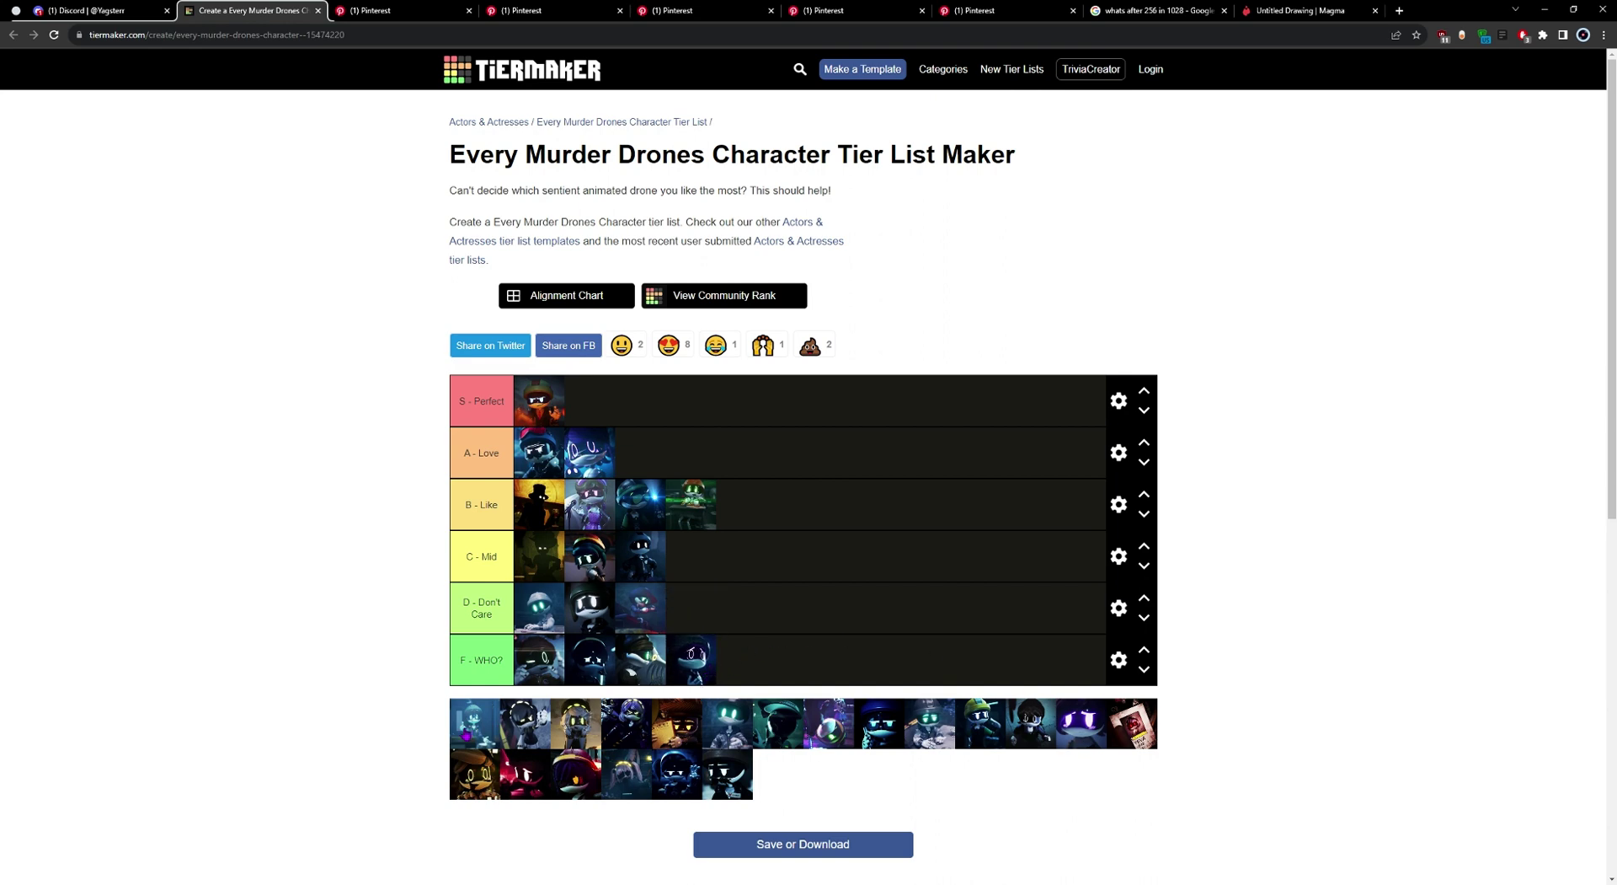
drag(474, 729, 845, 614)
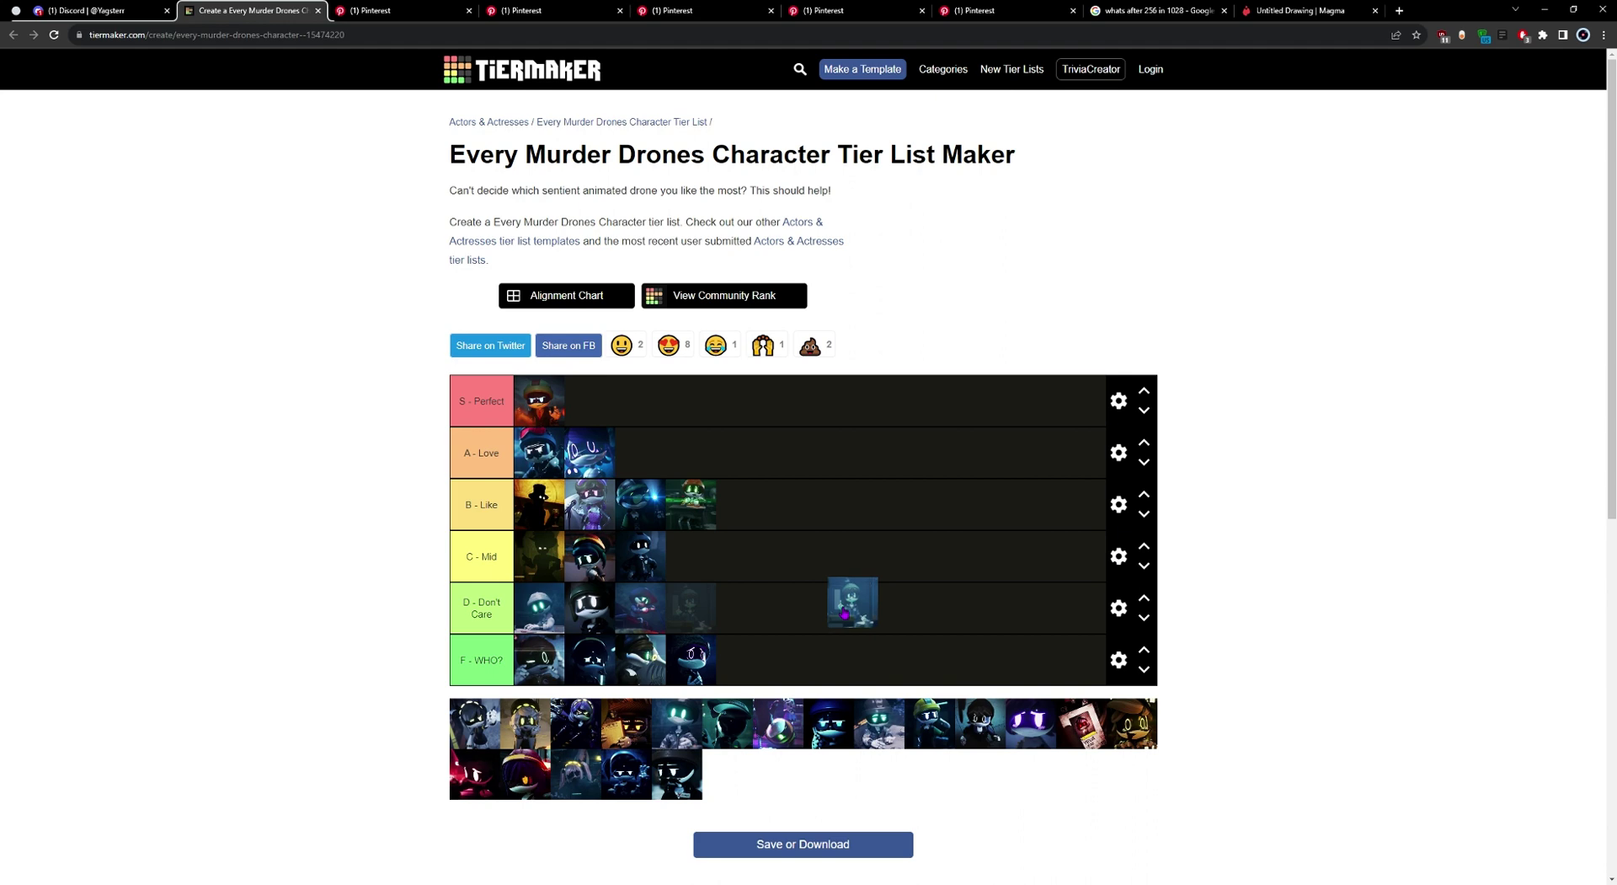
drag(847, 610, 847, 610)
mouse_move(485, 730)
mouse_down()
mouse_move(763, 619)
mouse_move(782, 662)
mouse_up()
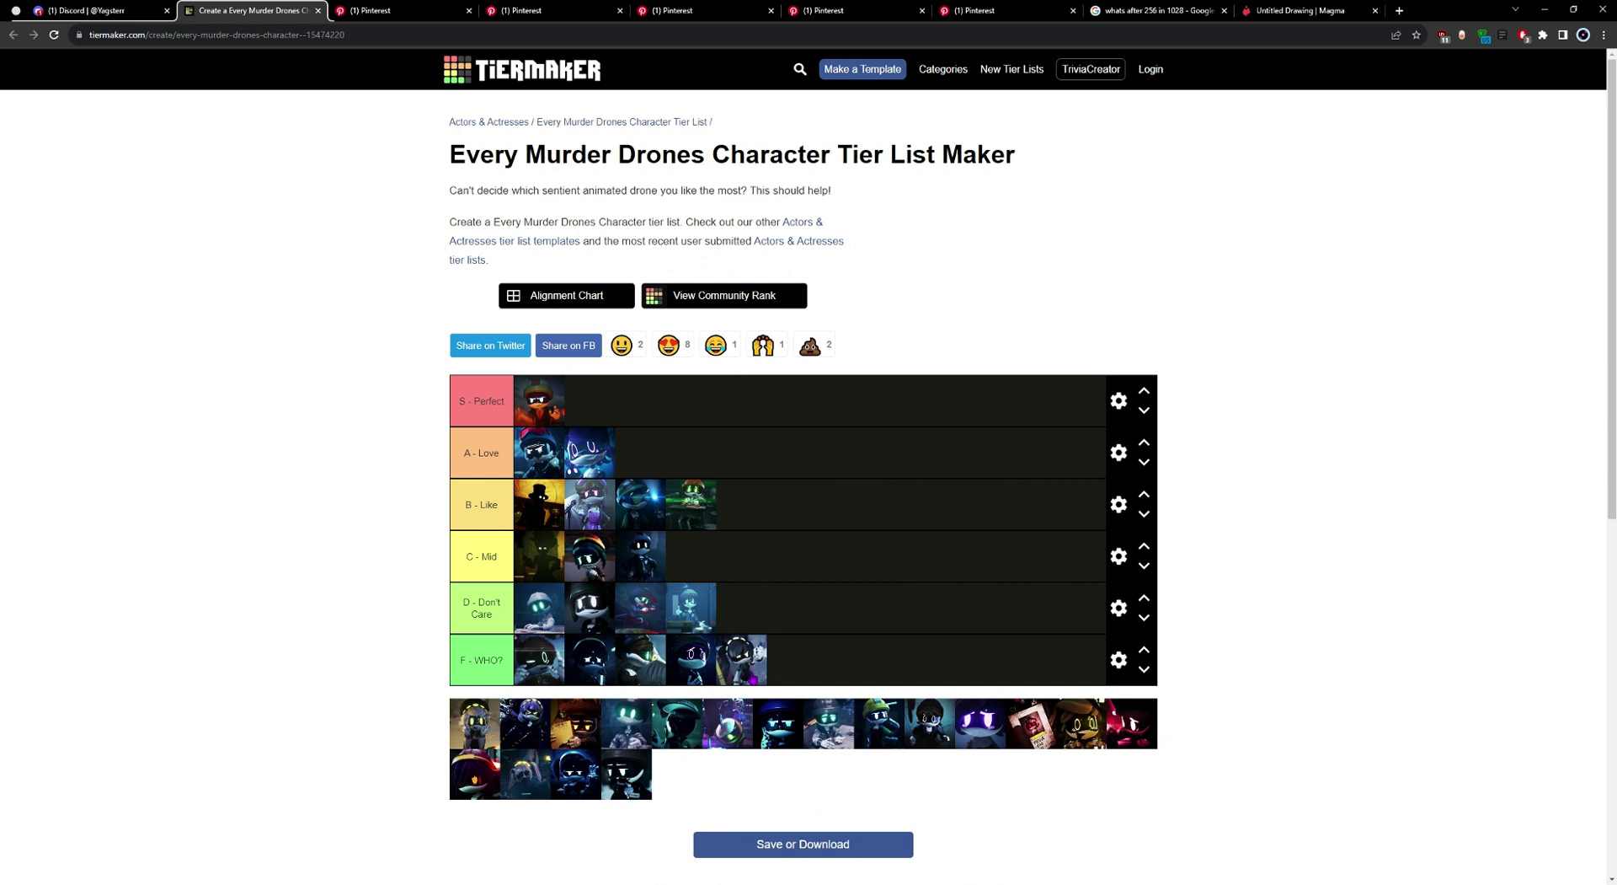
Step: Move an F character up to B, then rank pool characters: two in S, one in B, one in D
drag(741, 660, 822, 508)
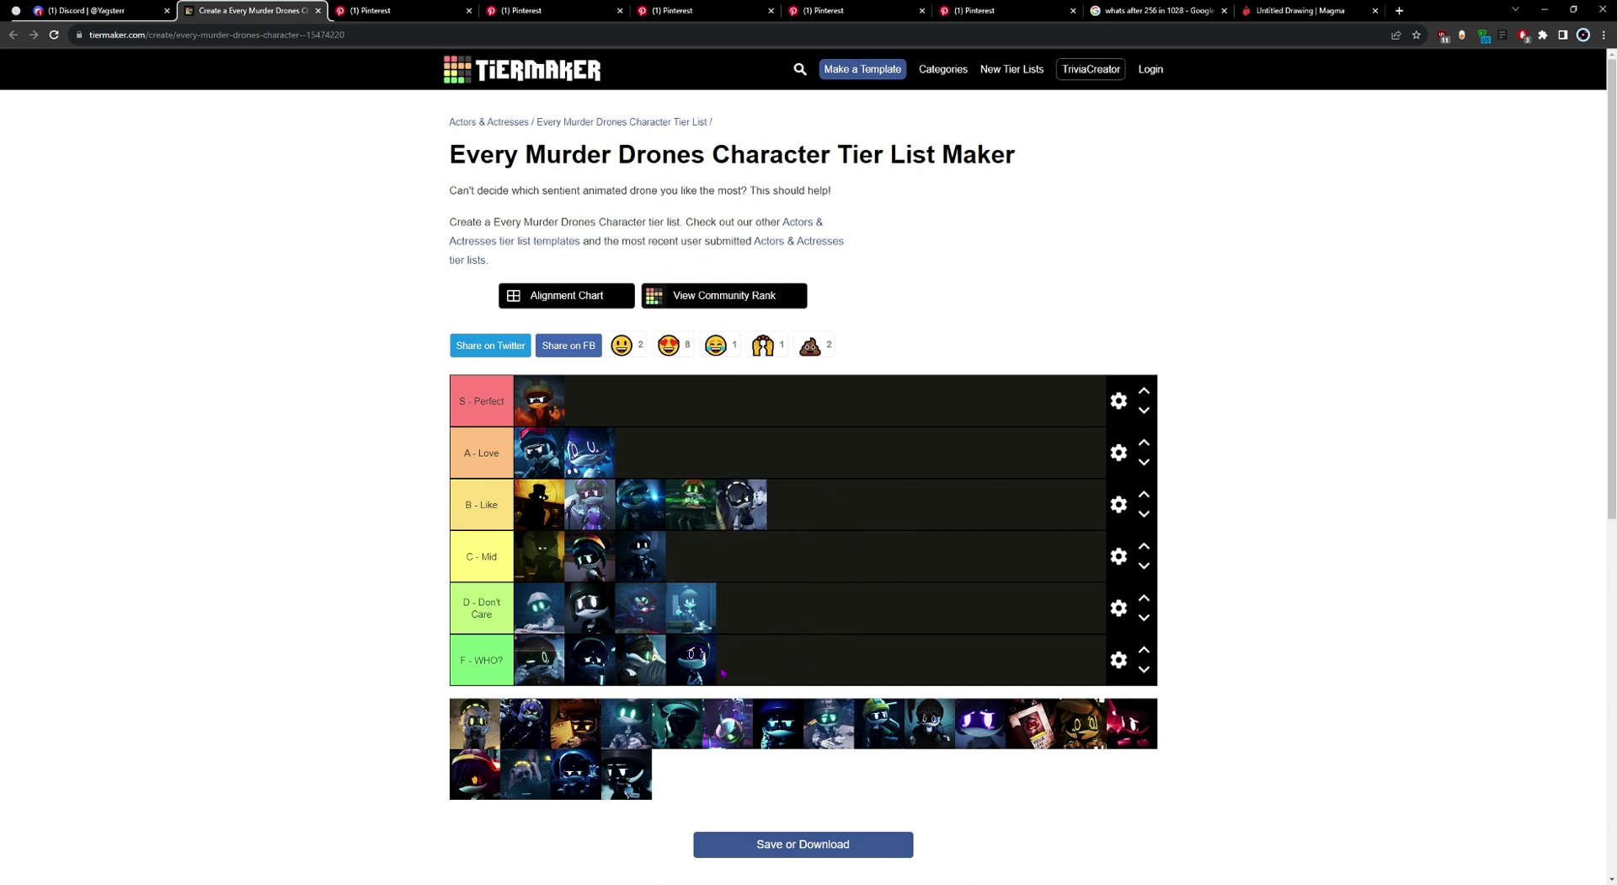
mouse_move(463, 731)
mouse_down()
mouse_move(614, 413)
mouse_move(589, 403)
mouse_up()
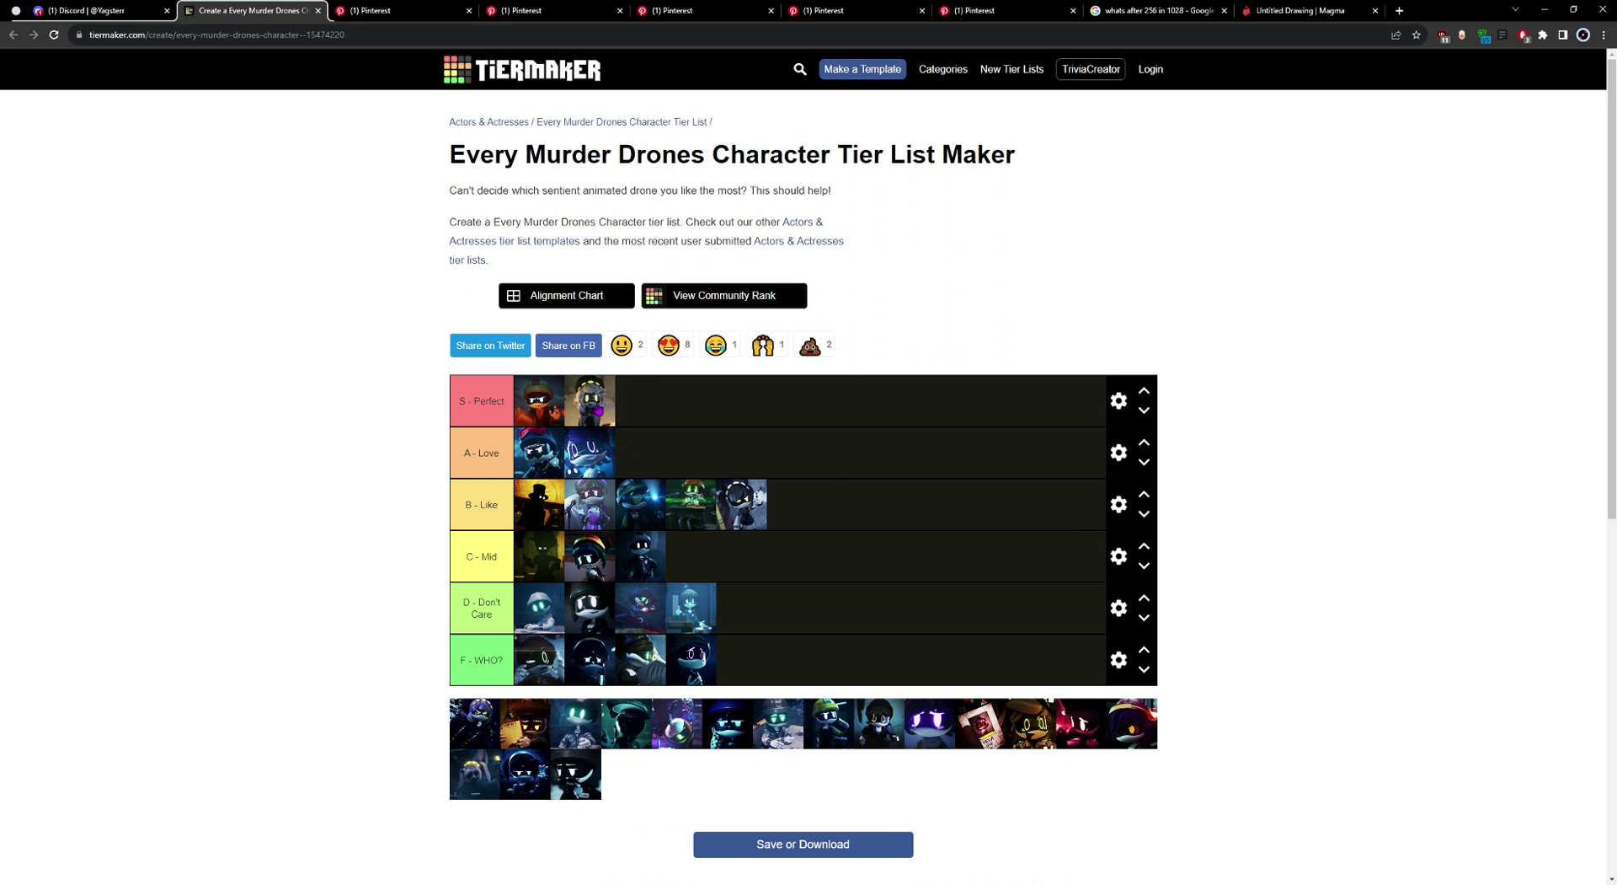
mouse_move(477, 729)
mouse_down()
mouse_move(806, 561)
mouse_move(788, 418)
mouse_up()
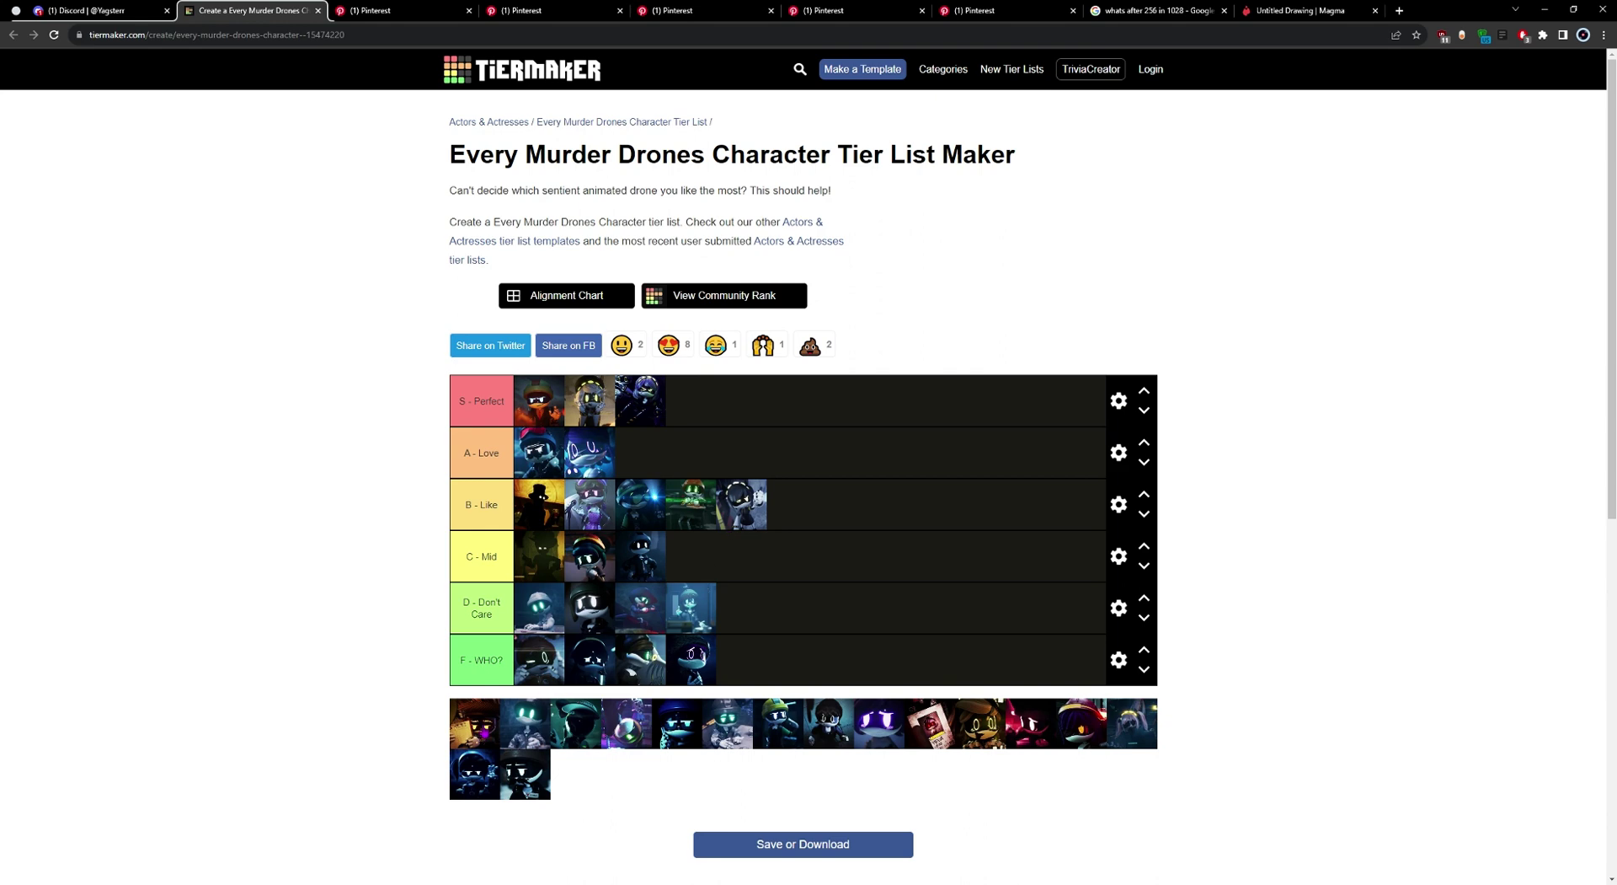
drag(474, 723, 847, 510)
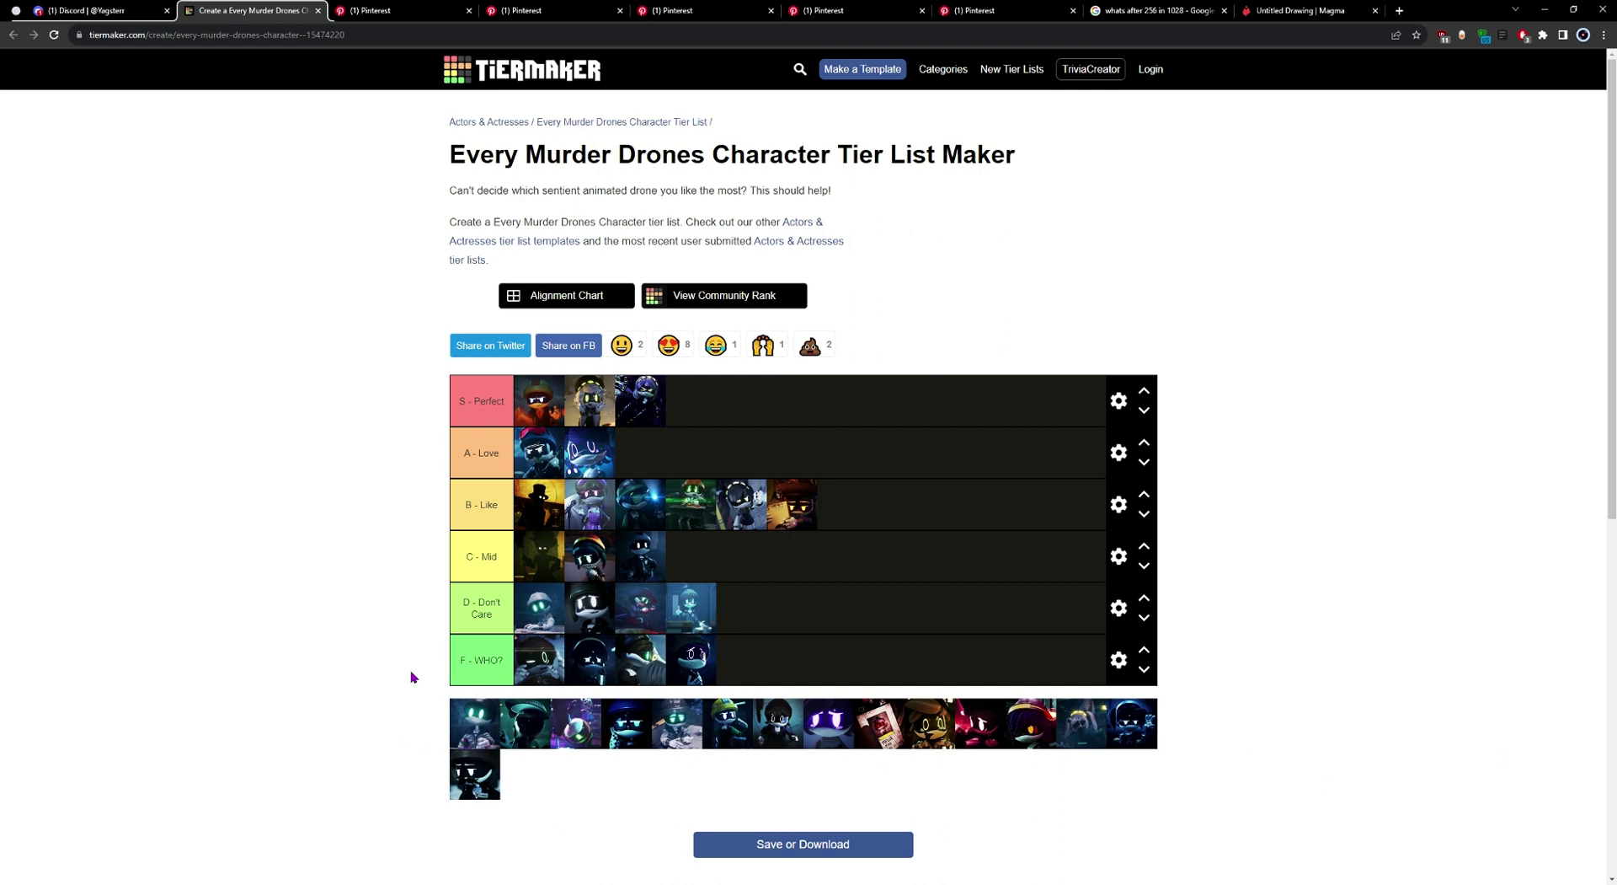
drag(476, 723, 735, 623)
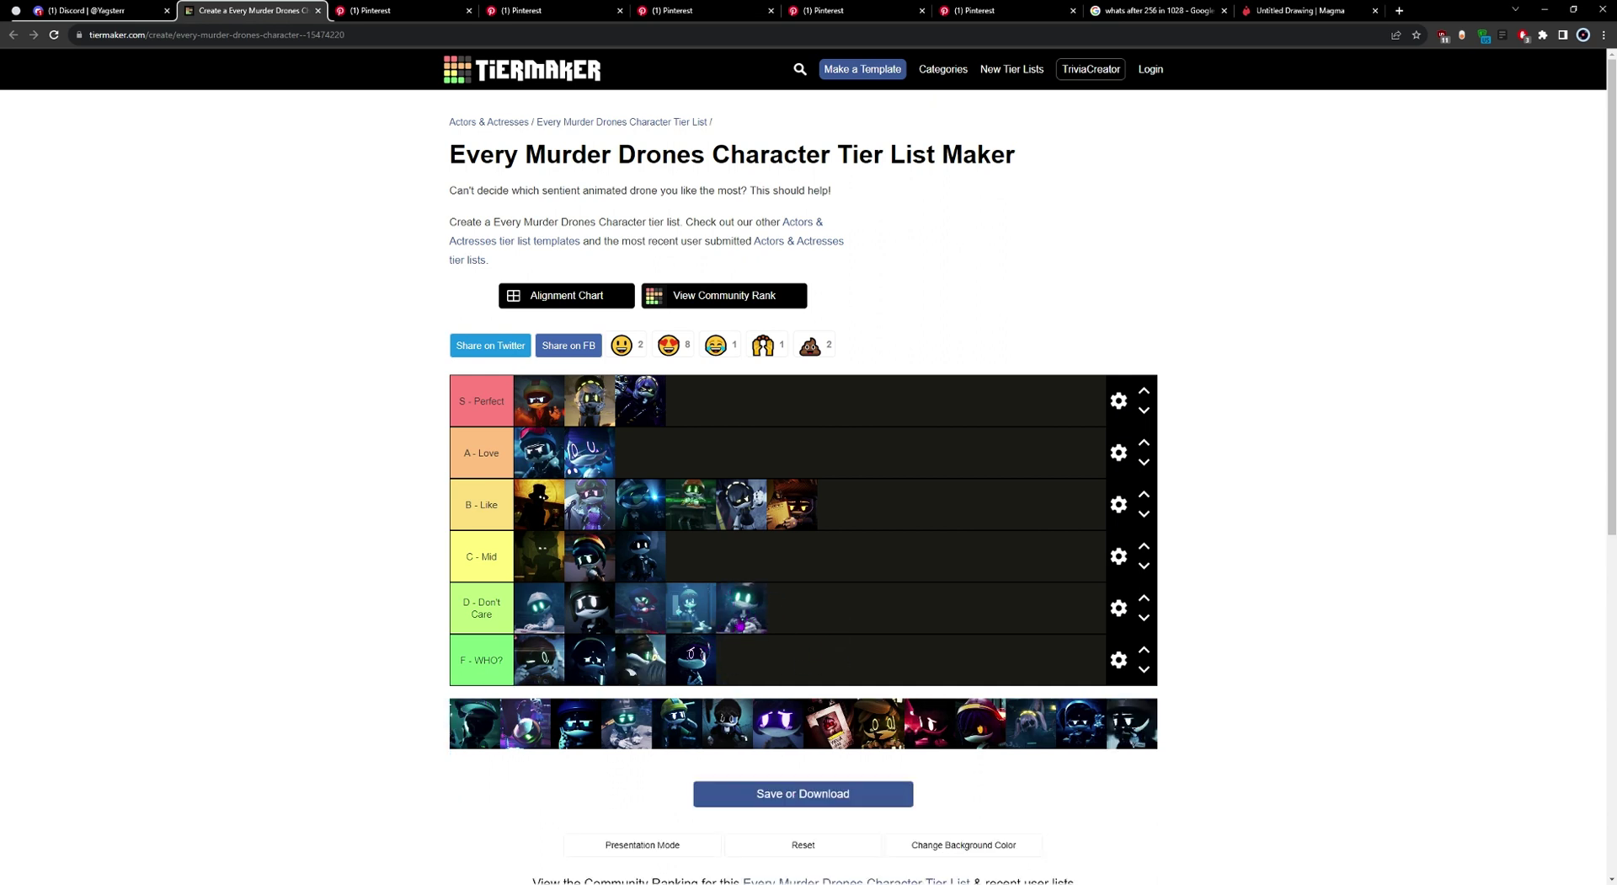
Step: Promote D - Don't Care characters to C and A, and rank pool characters into D, B, C and A
drag(742, 611, 691, 556)
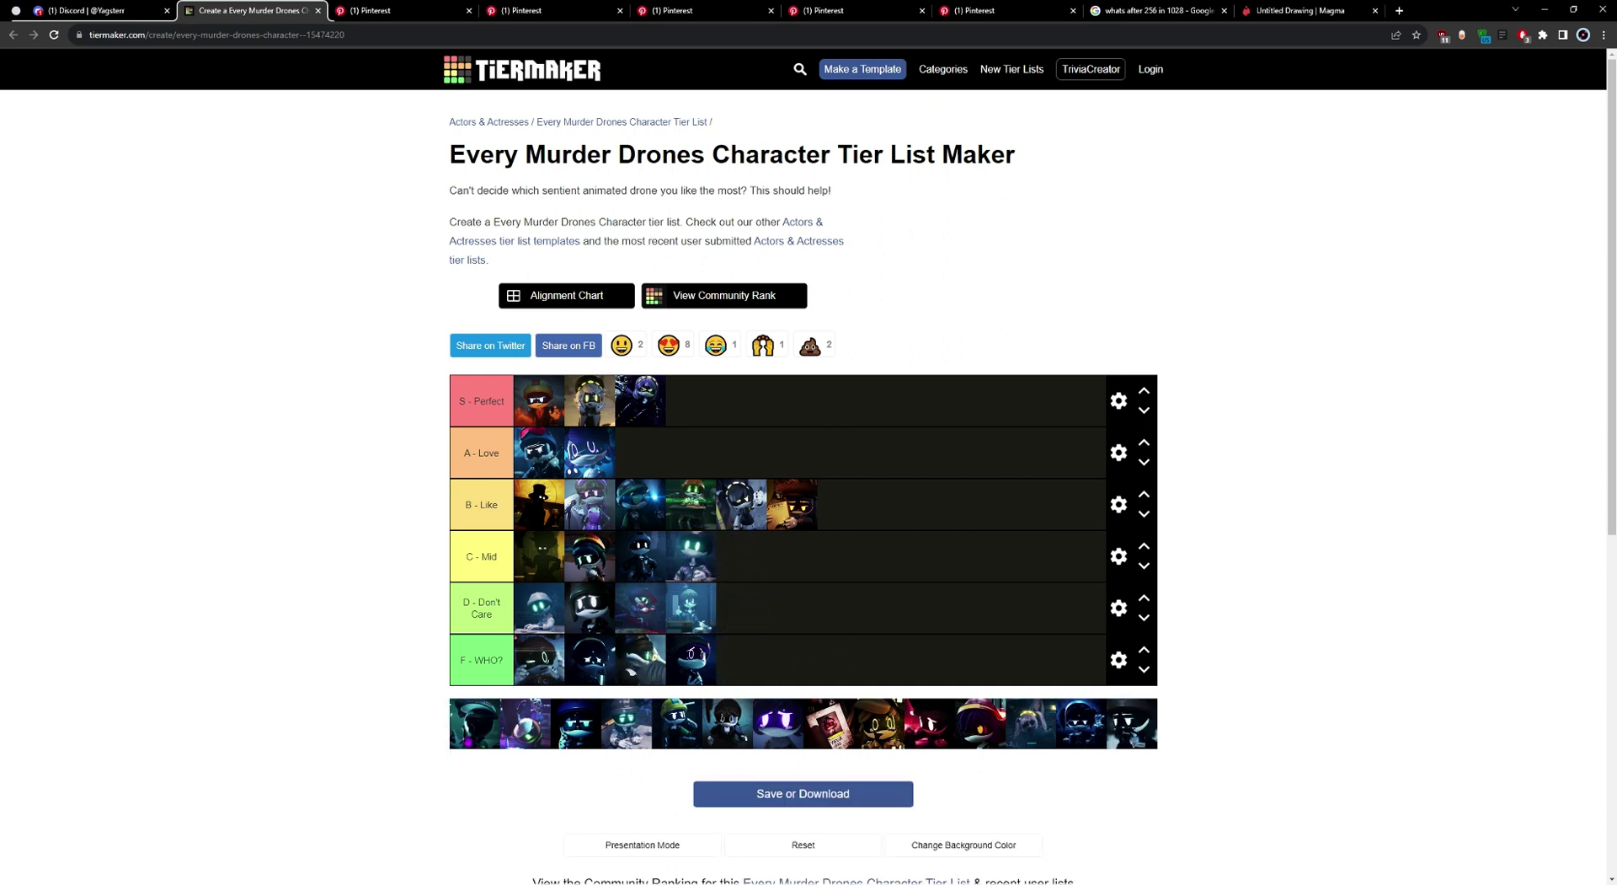
drag(476, 723, 773, 630)
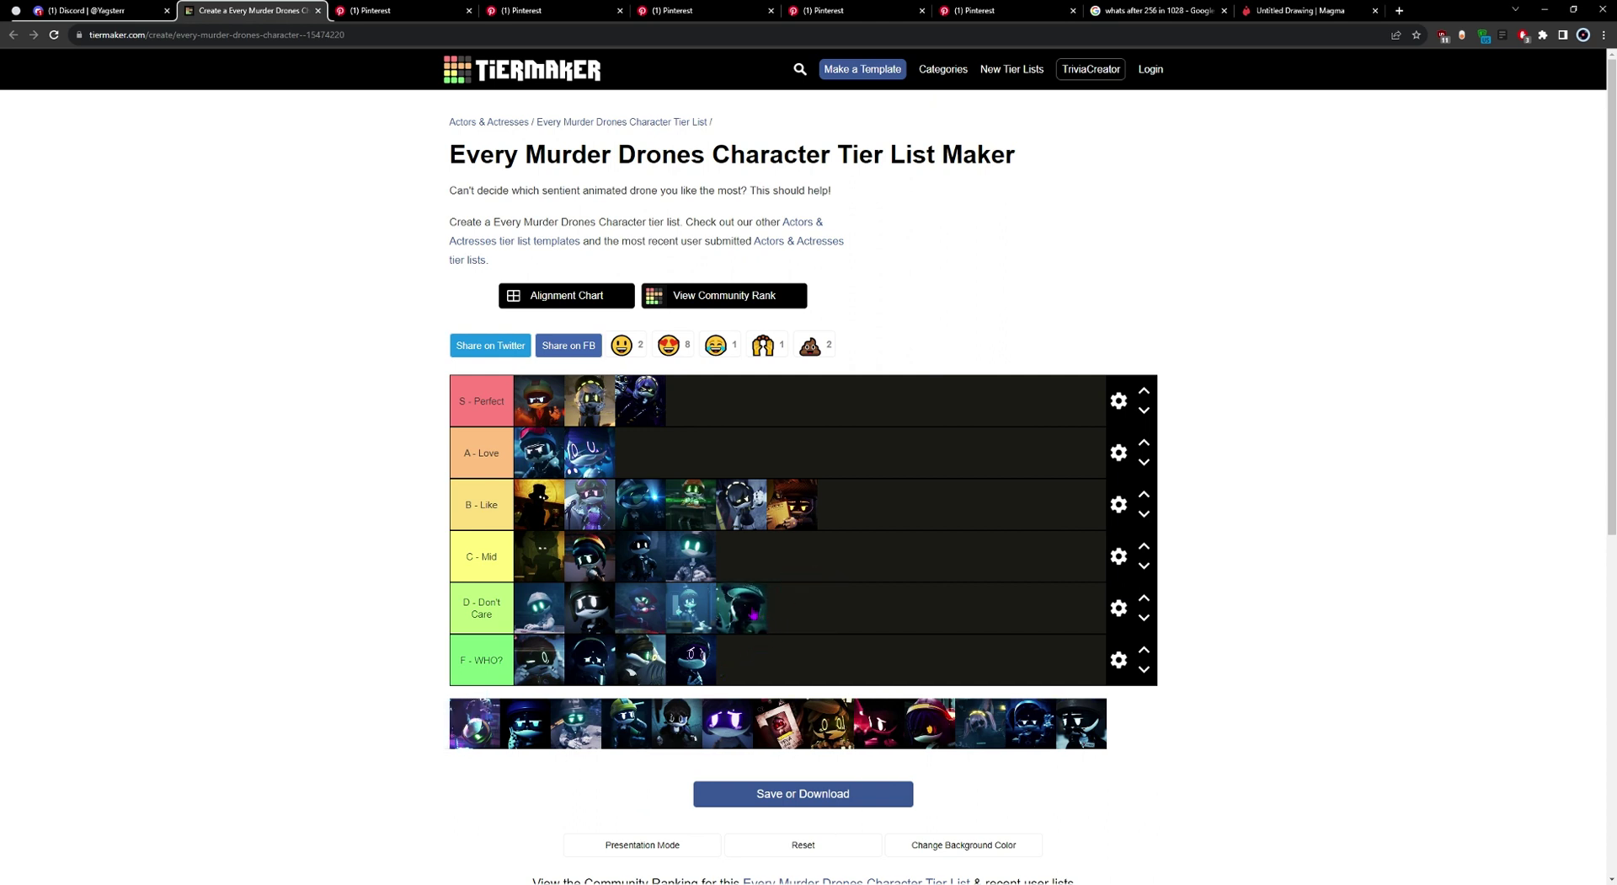
drag(745, 611, 794, 477)
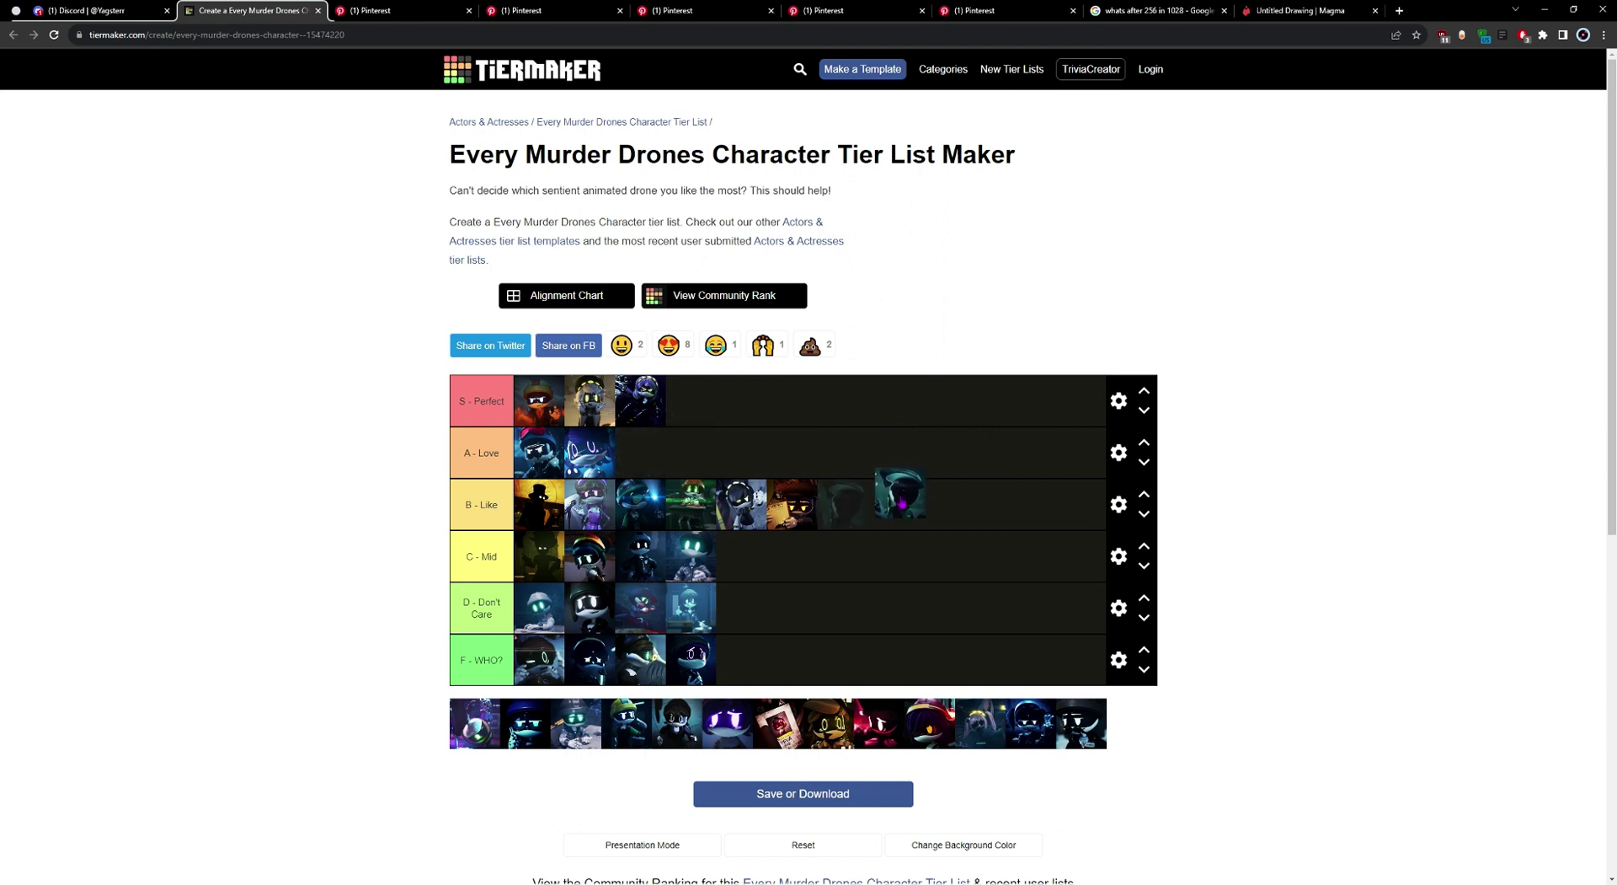
mouse_move(463, 741)
mouse_down()
mouse_move(913, 572)
mouse_move(914, 527)
mouse_up()
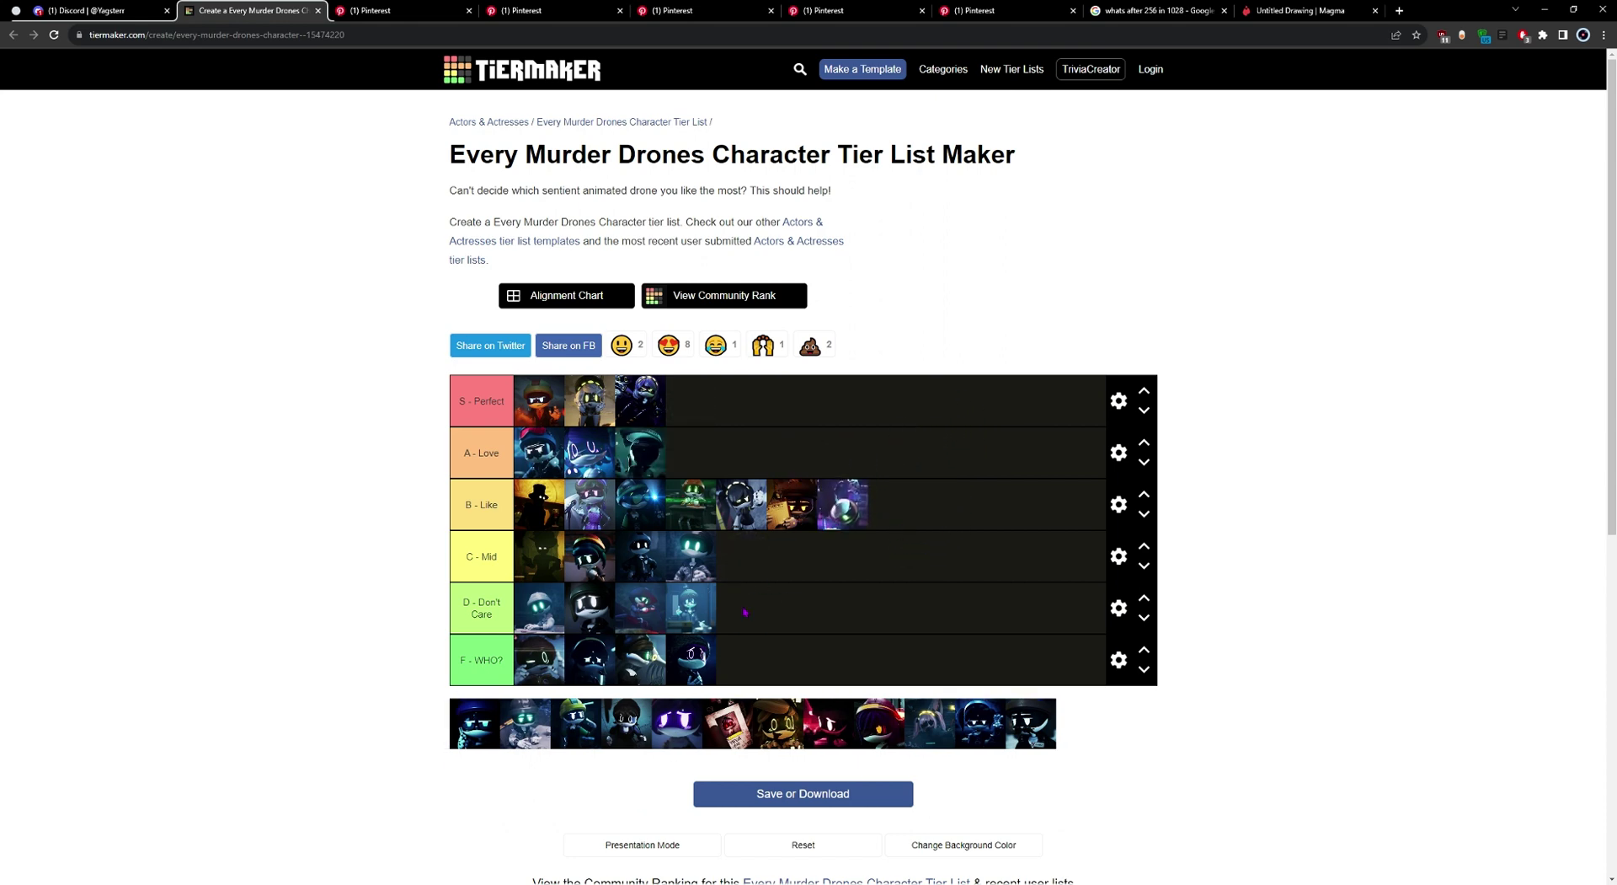
mouse_move(480, 735)
mouse_down()
mouse_move(746, 589)
mouse_move(758, 558)
mouse_move(743, 556)
mouse_up()
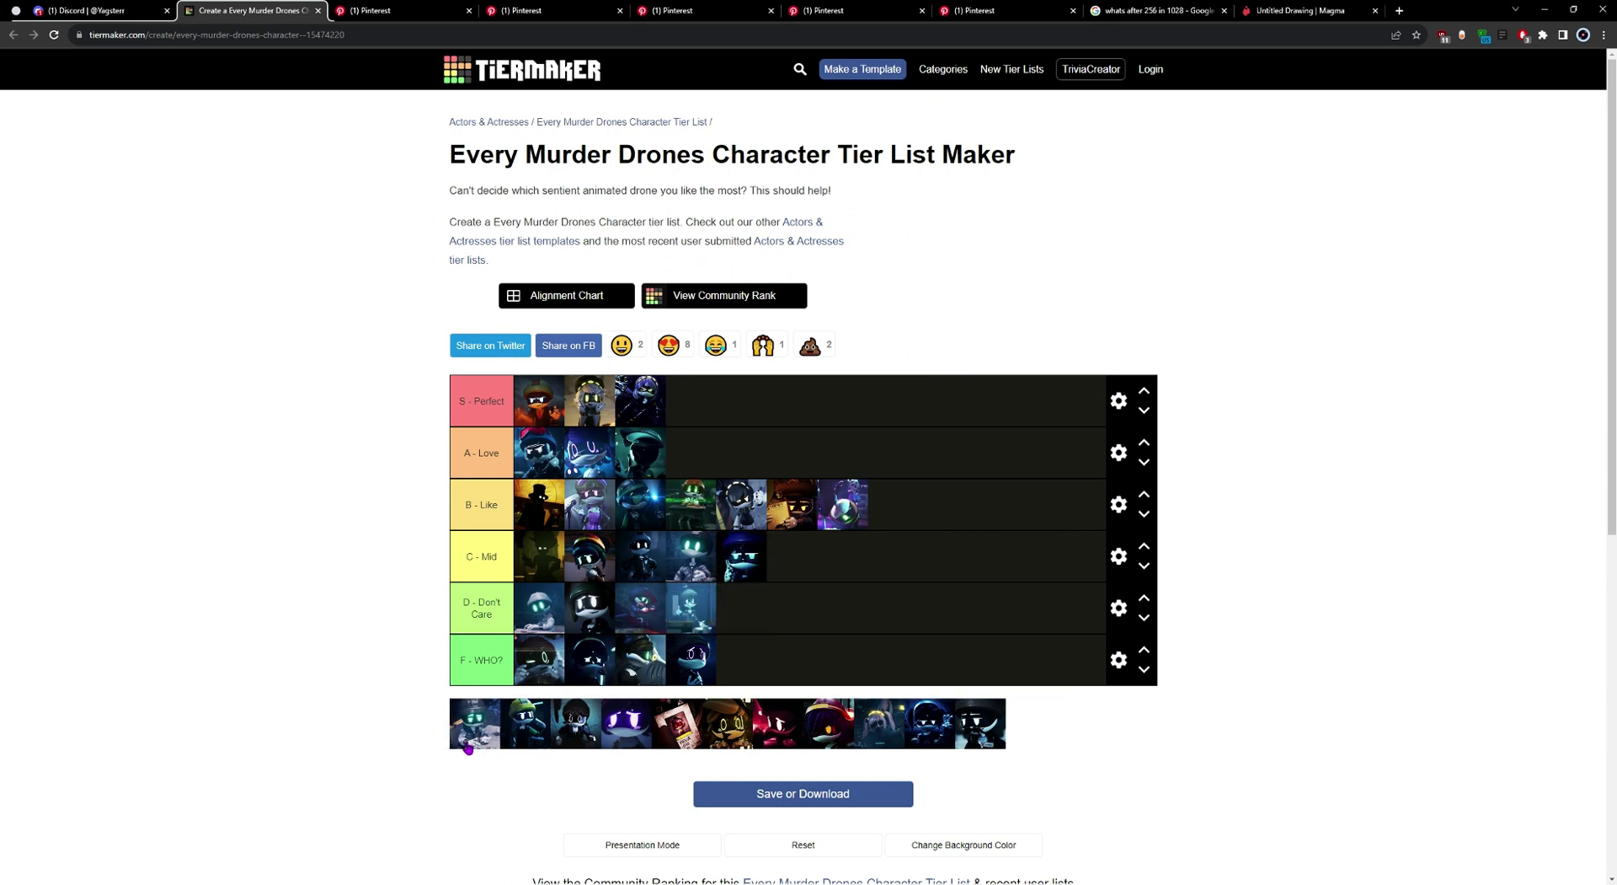
drag(468, 748, 833, 616)
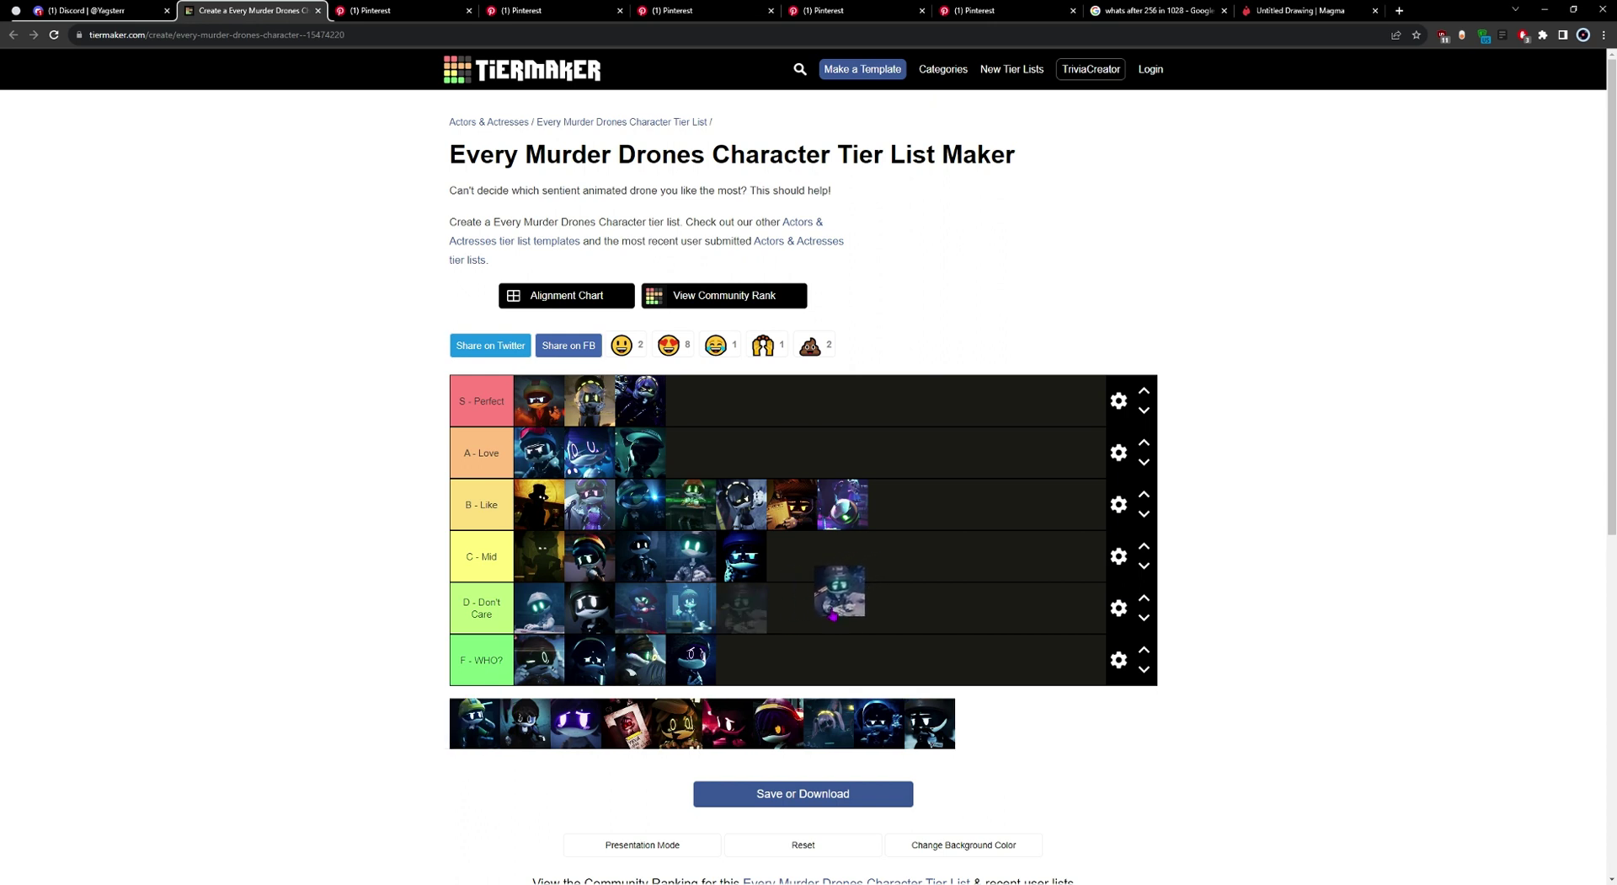
drag(834, 616, 716, 480)
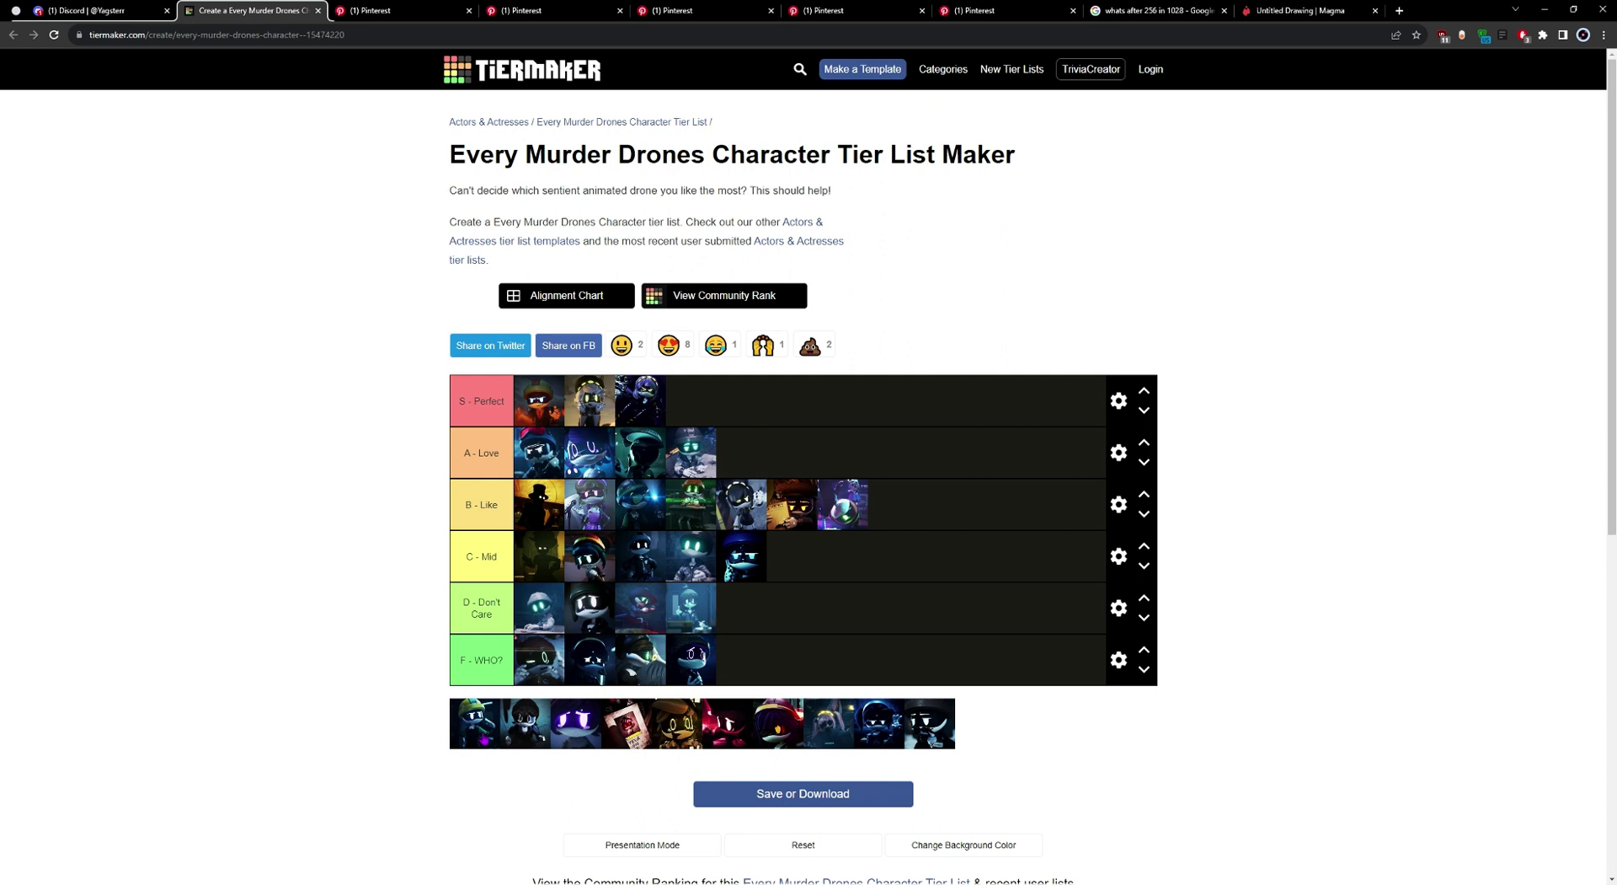
Step: Add pool characters to D and C, two to S - Perfect, and the card character to the end of B
mouse_move(475, 723)
mouse_down()
mouse_move(746, 659)
mouse_move(763, 609)
mouse_up()
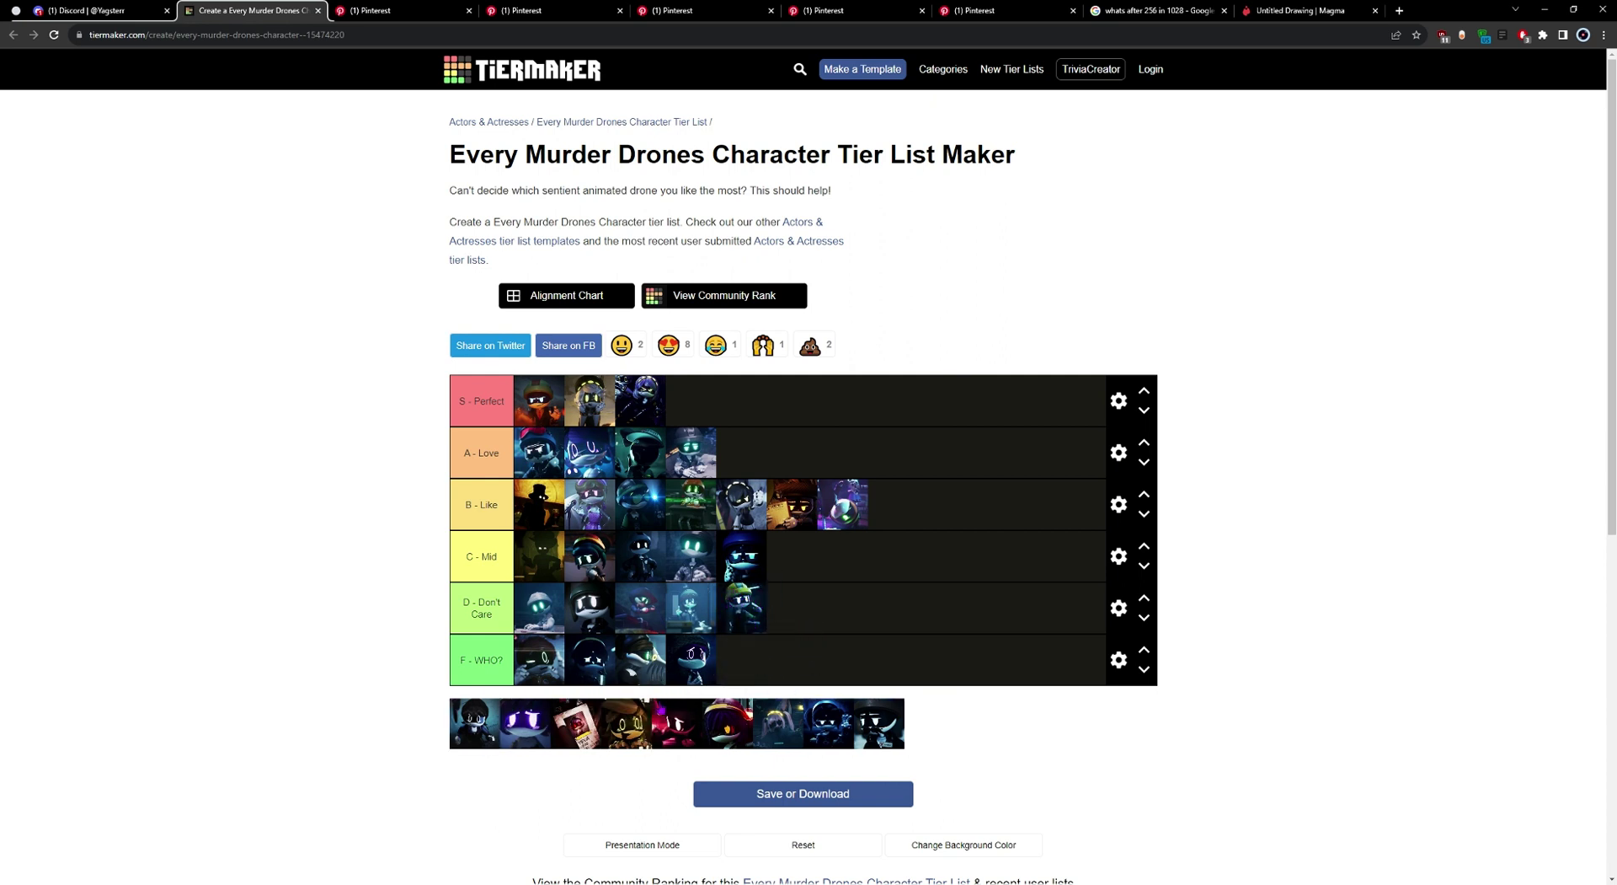
mouse_move(472, 723)
mouse_down()
mouse_move(866, 605)
mouse_move(800, 554)
mouse_up()
mouse_move(472, 723)
mouse_down()
mouse_move(594, 608)
mouse_move(539, 400)
mouse_move(788, 402)
mouse_up()
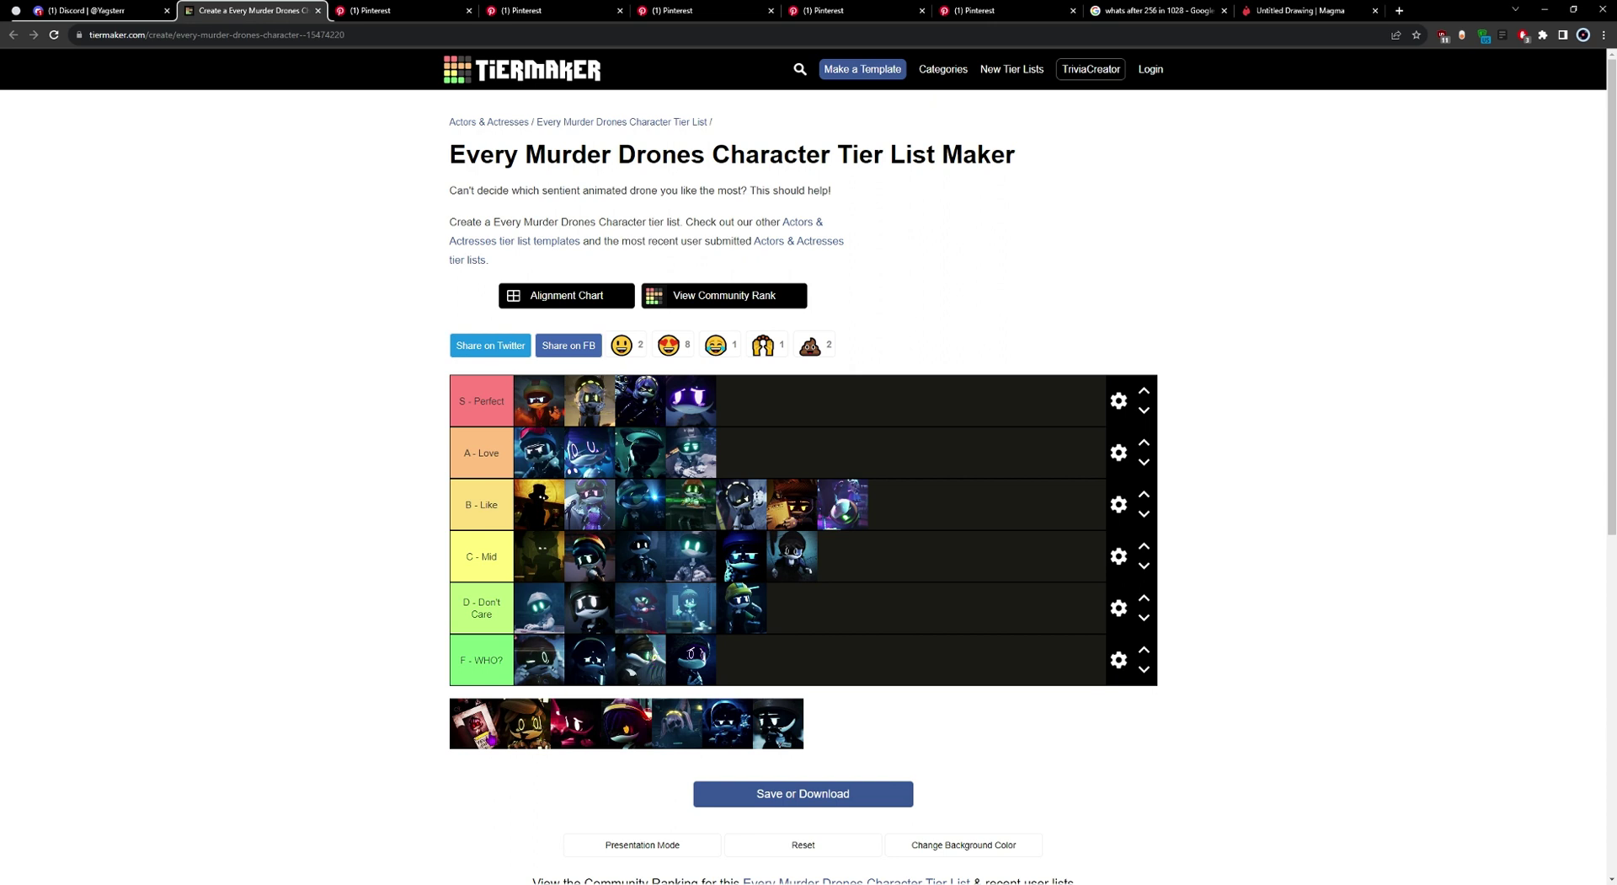
drag(491, 738, 941, 596)
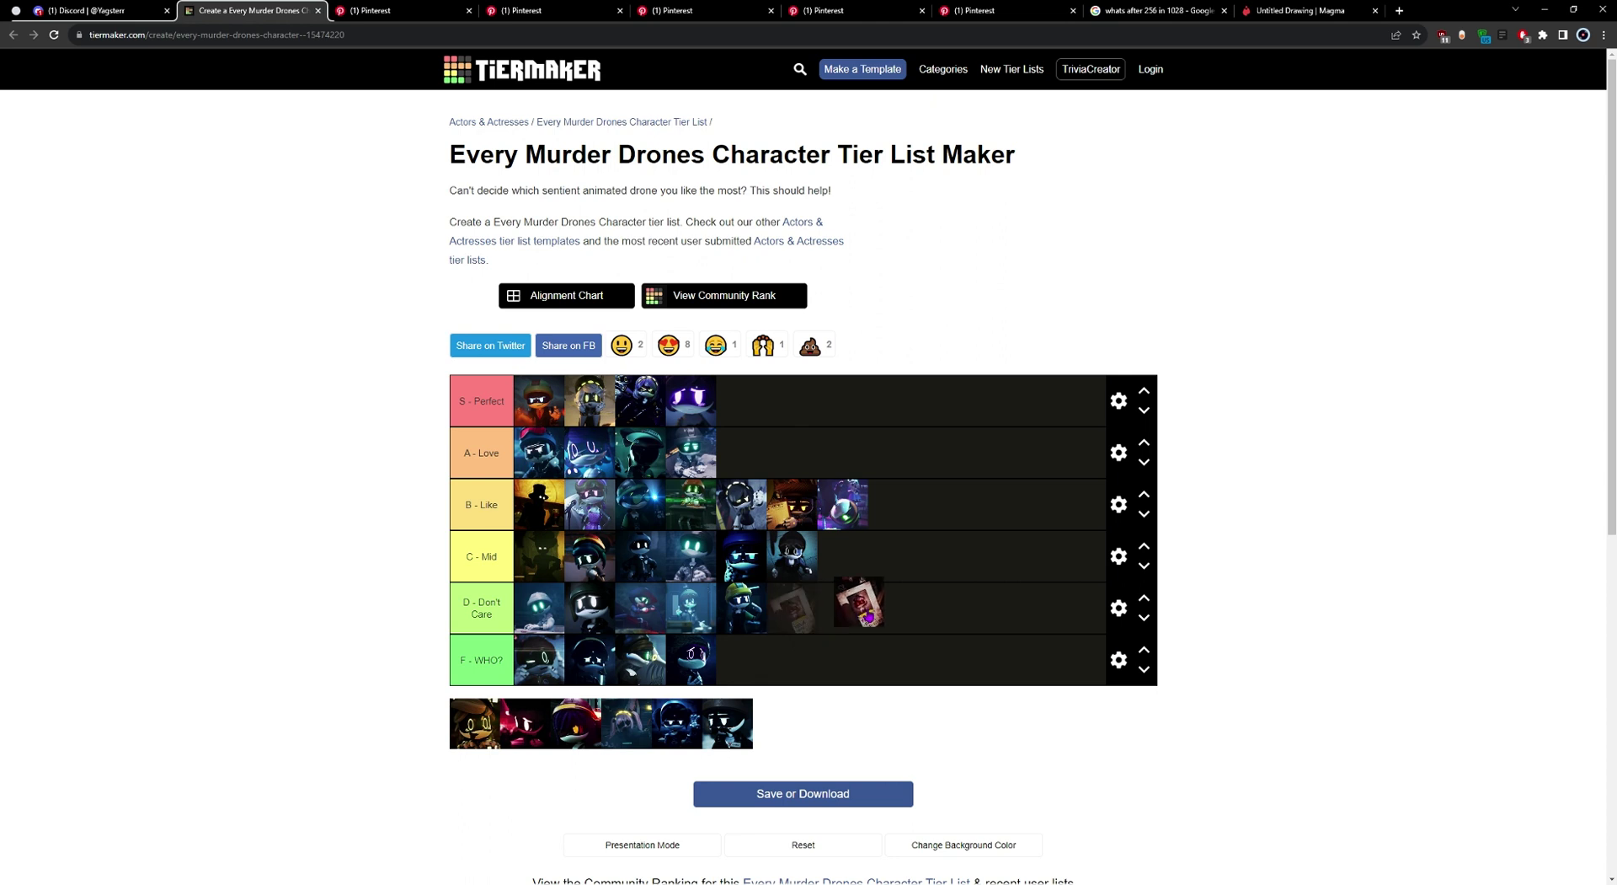
drag(792, 607, 893, 503)
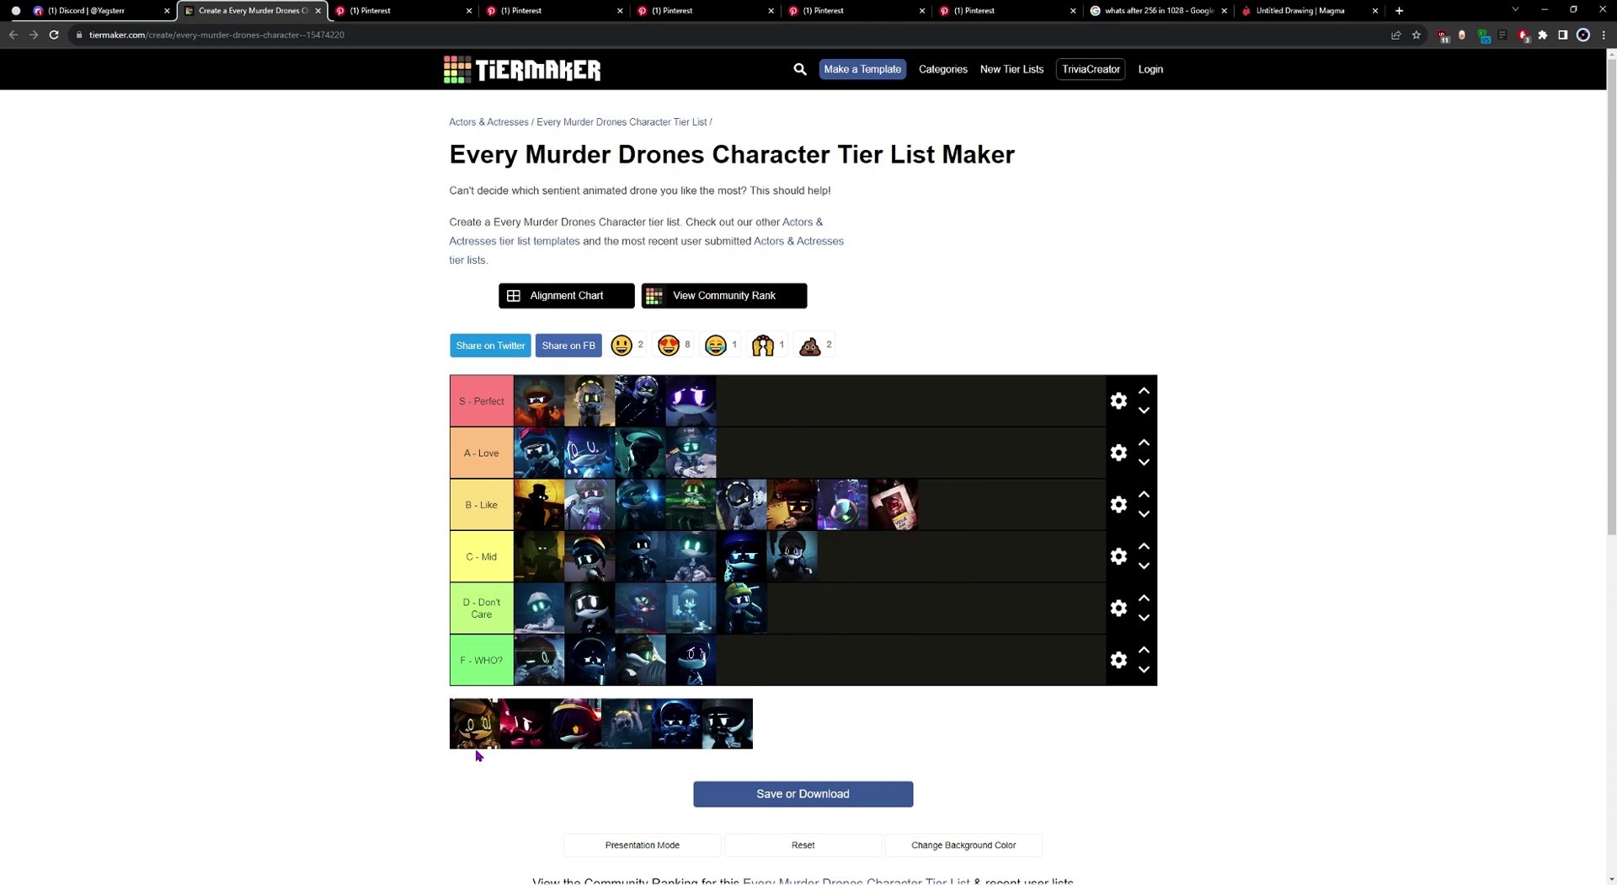
mouse_move(478, 746)
mouse_down()
mouse_move(794, 433)
mouse_move(775, 421)
mouse_up()
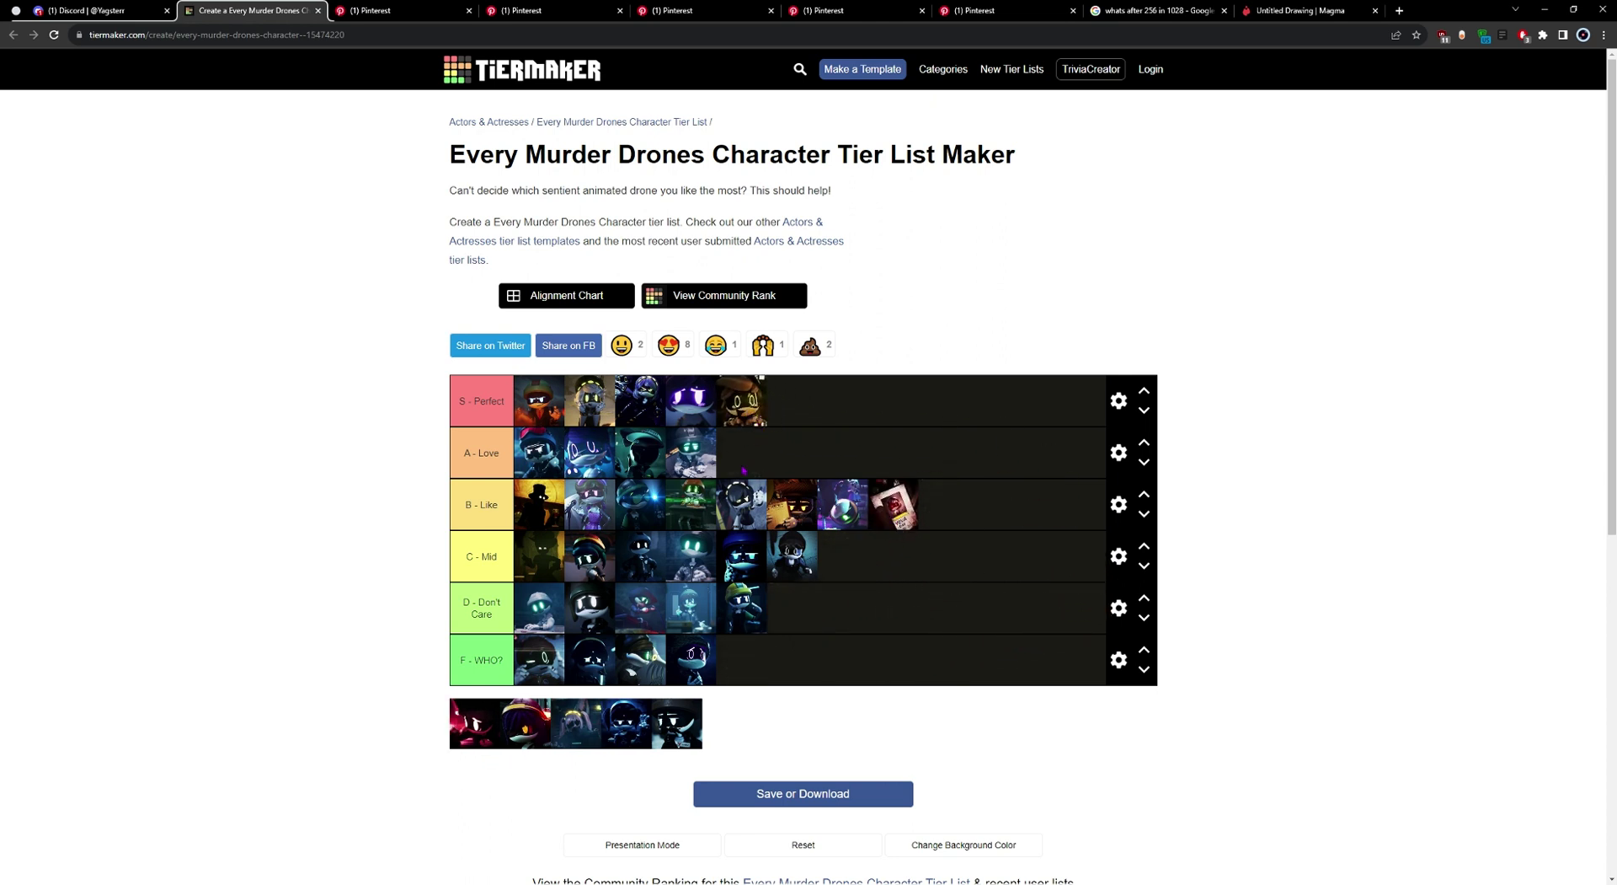
Step: Rank the last pool characters: red one in D, others in A, purple-lit in C, last in D
drag(476, 732, 938, 642)
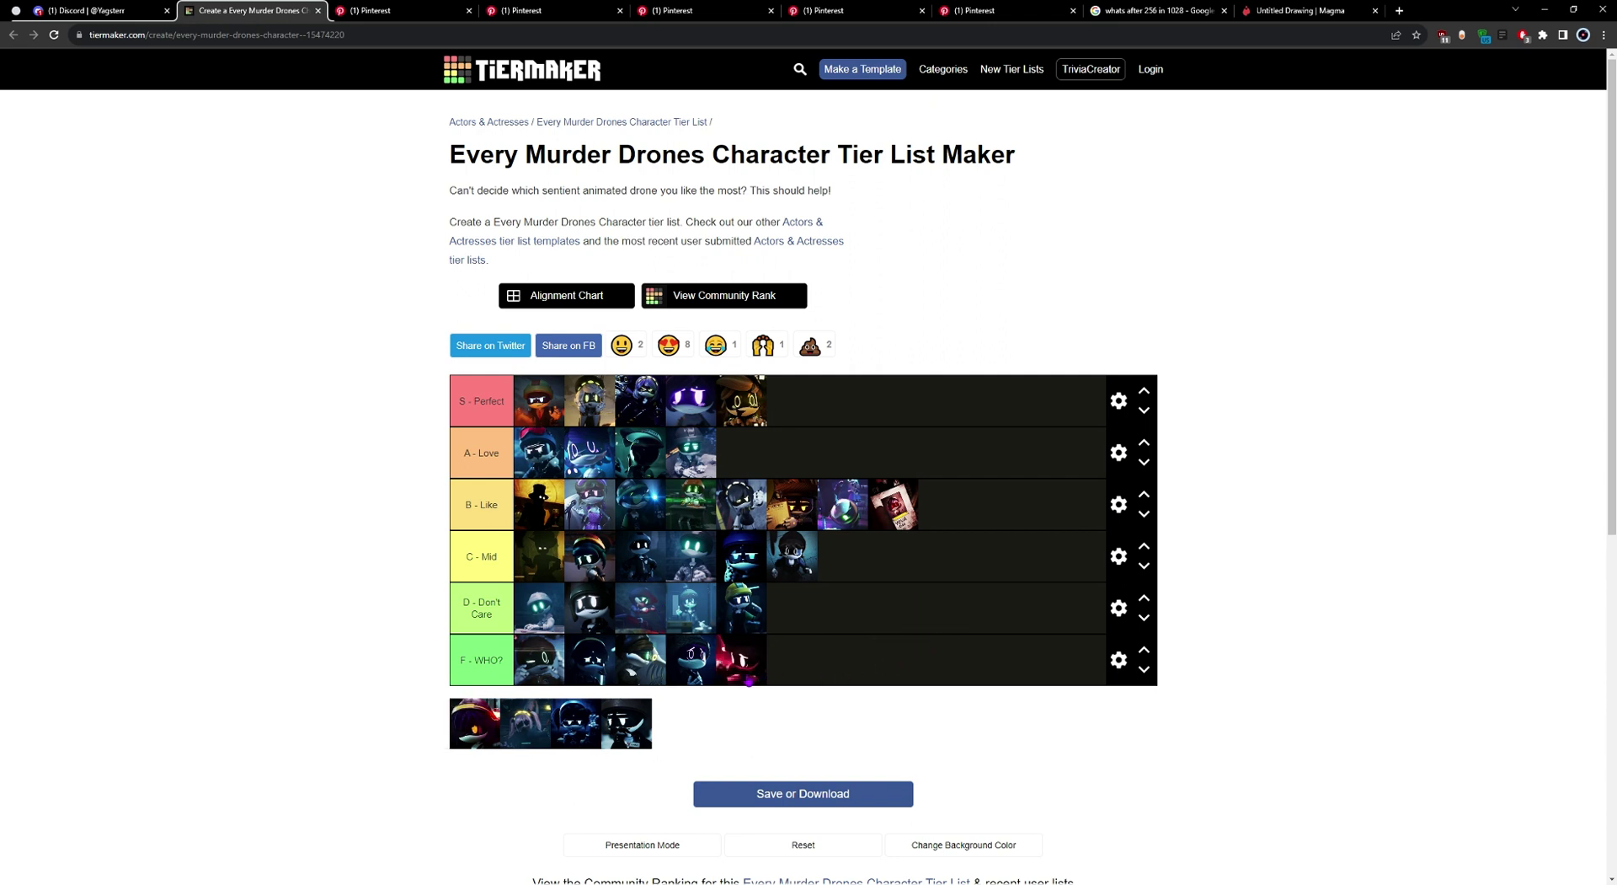
drag(748, 682, 829, 626)
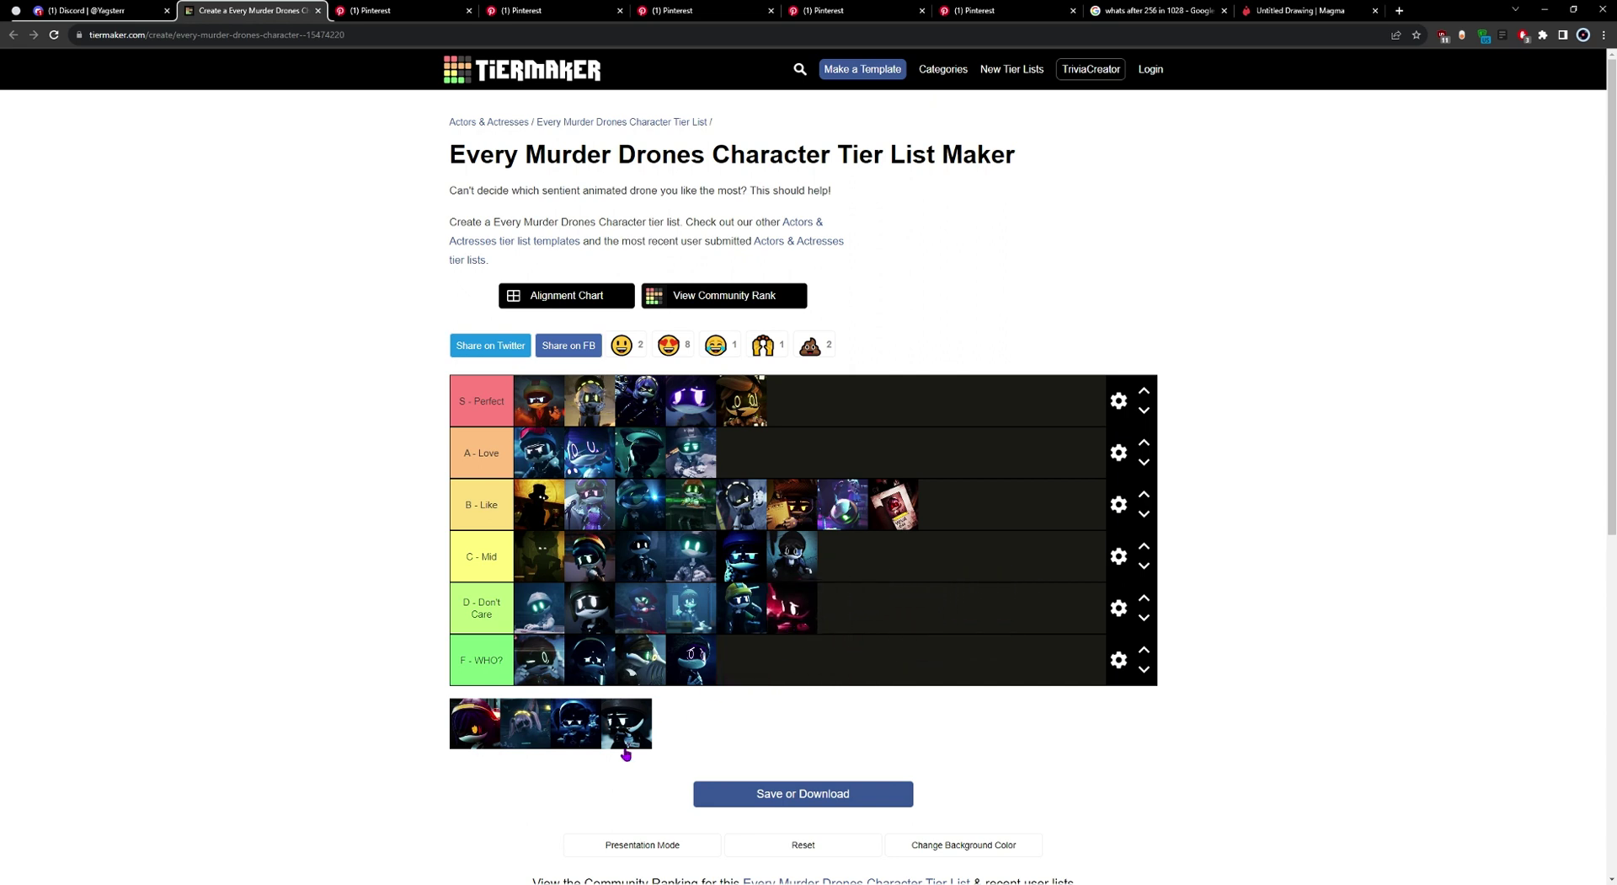
drag(473, 731, 890, 444)
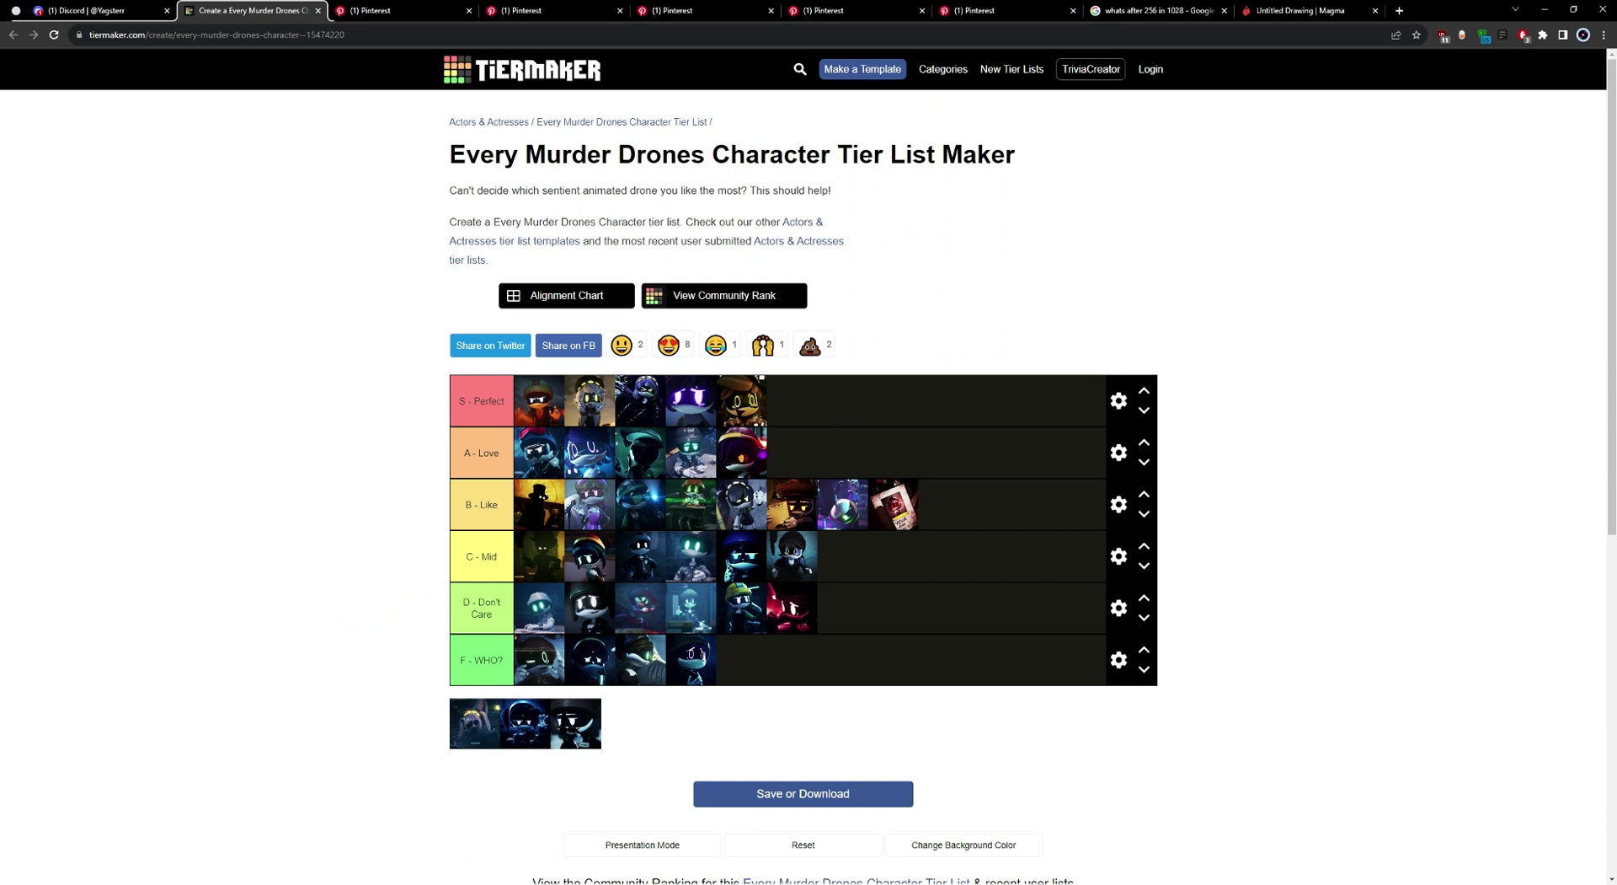
drag(488, 729, 943, 560)
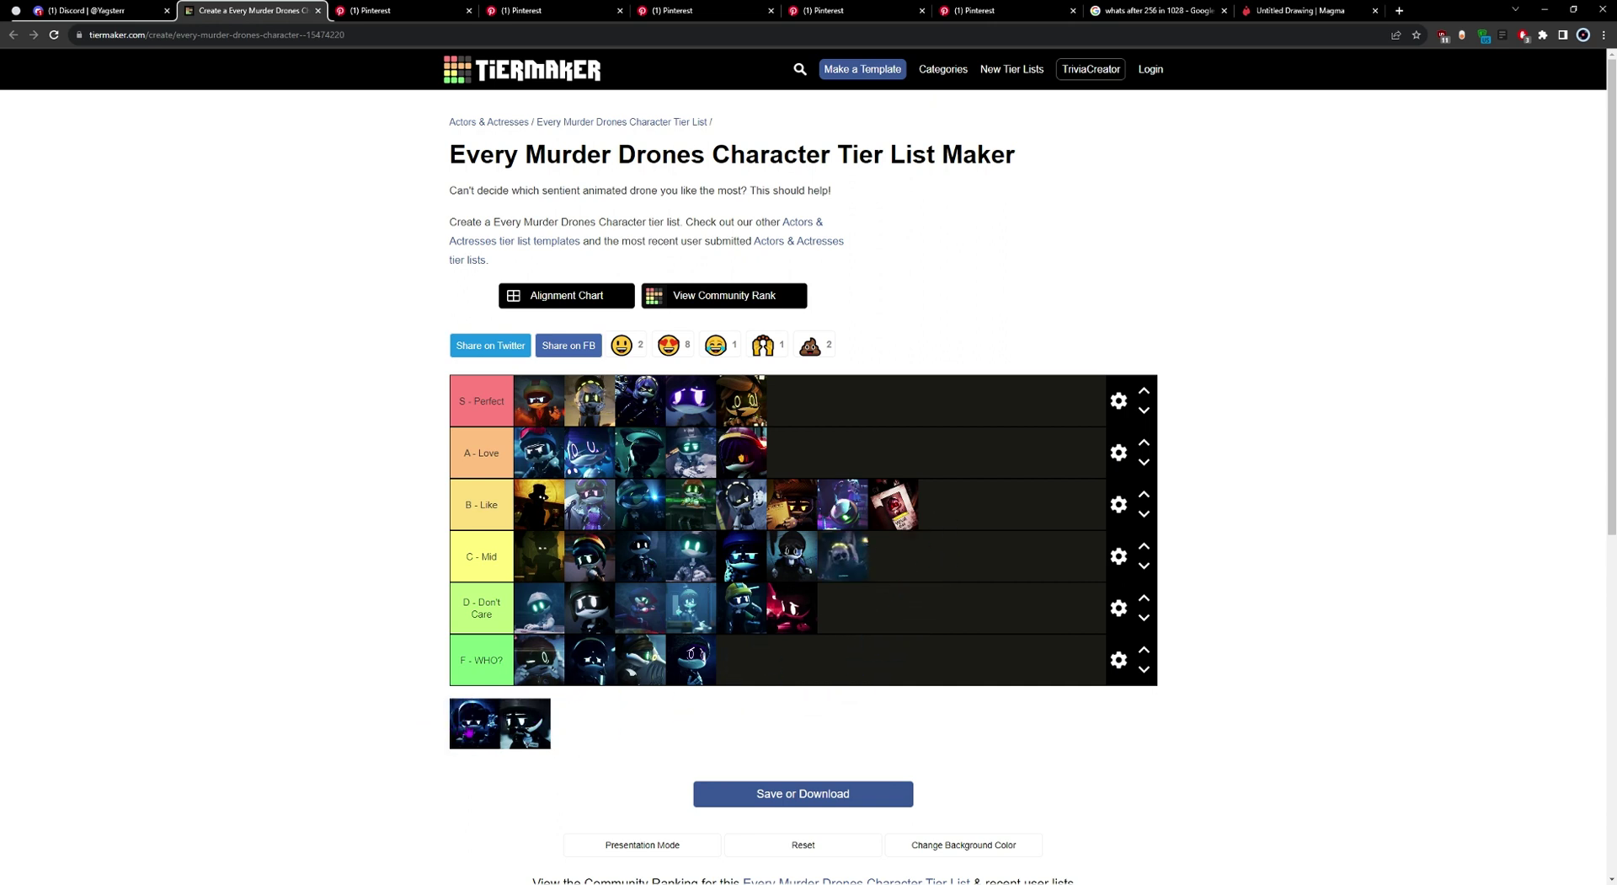
drag(474, 723, 931, 626)
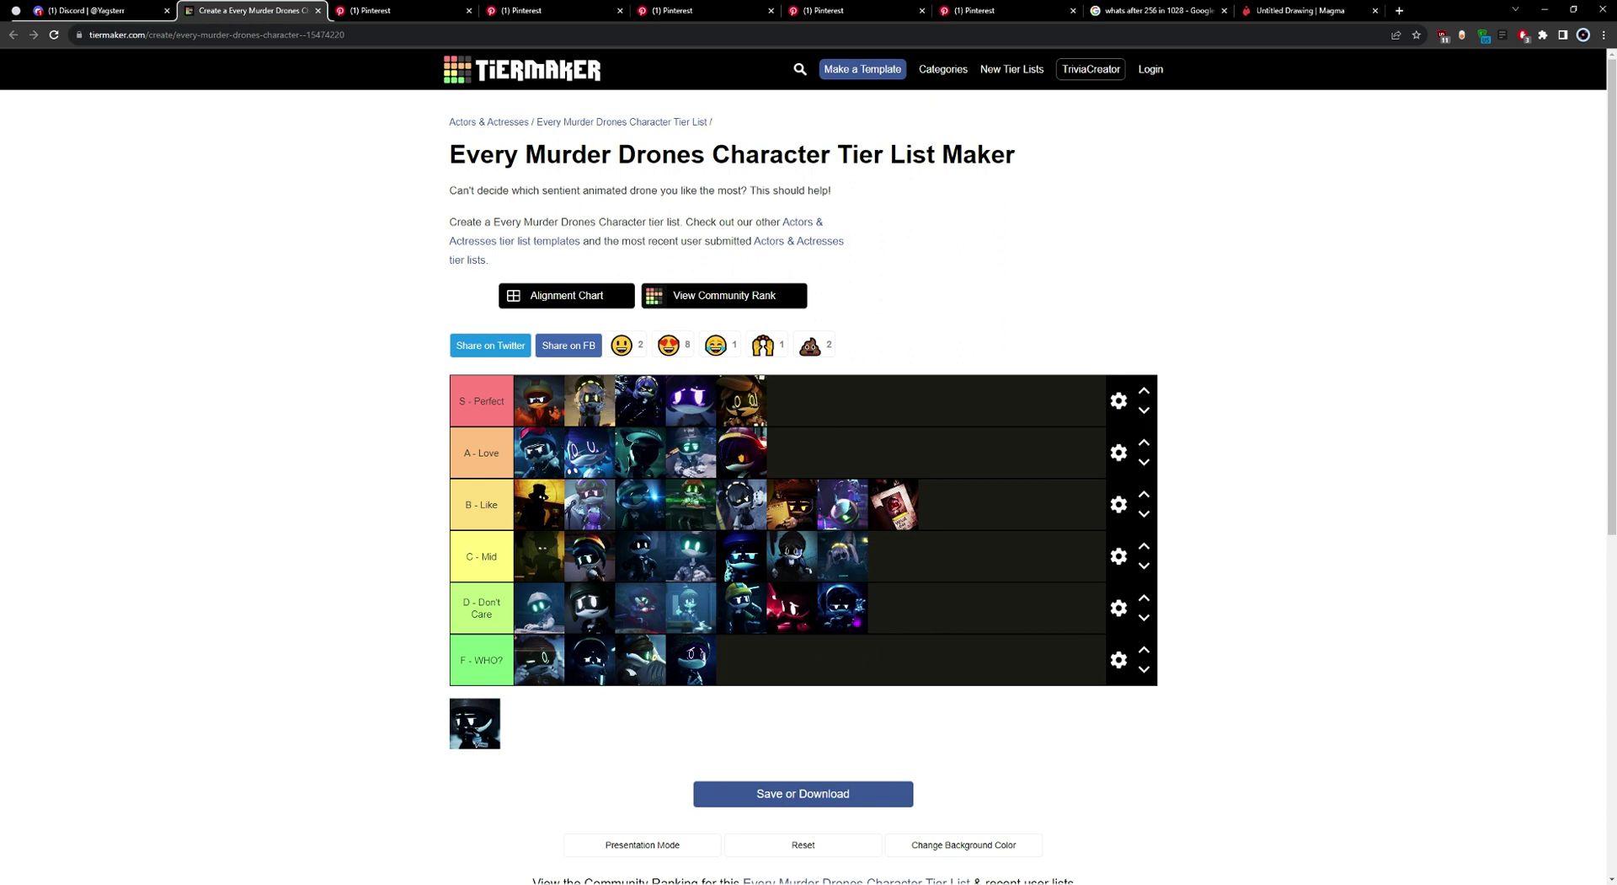
drag(846, 620, 924, 576)
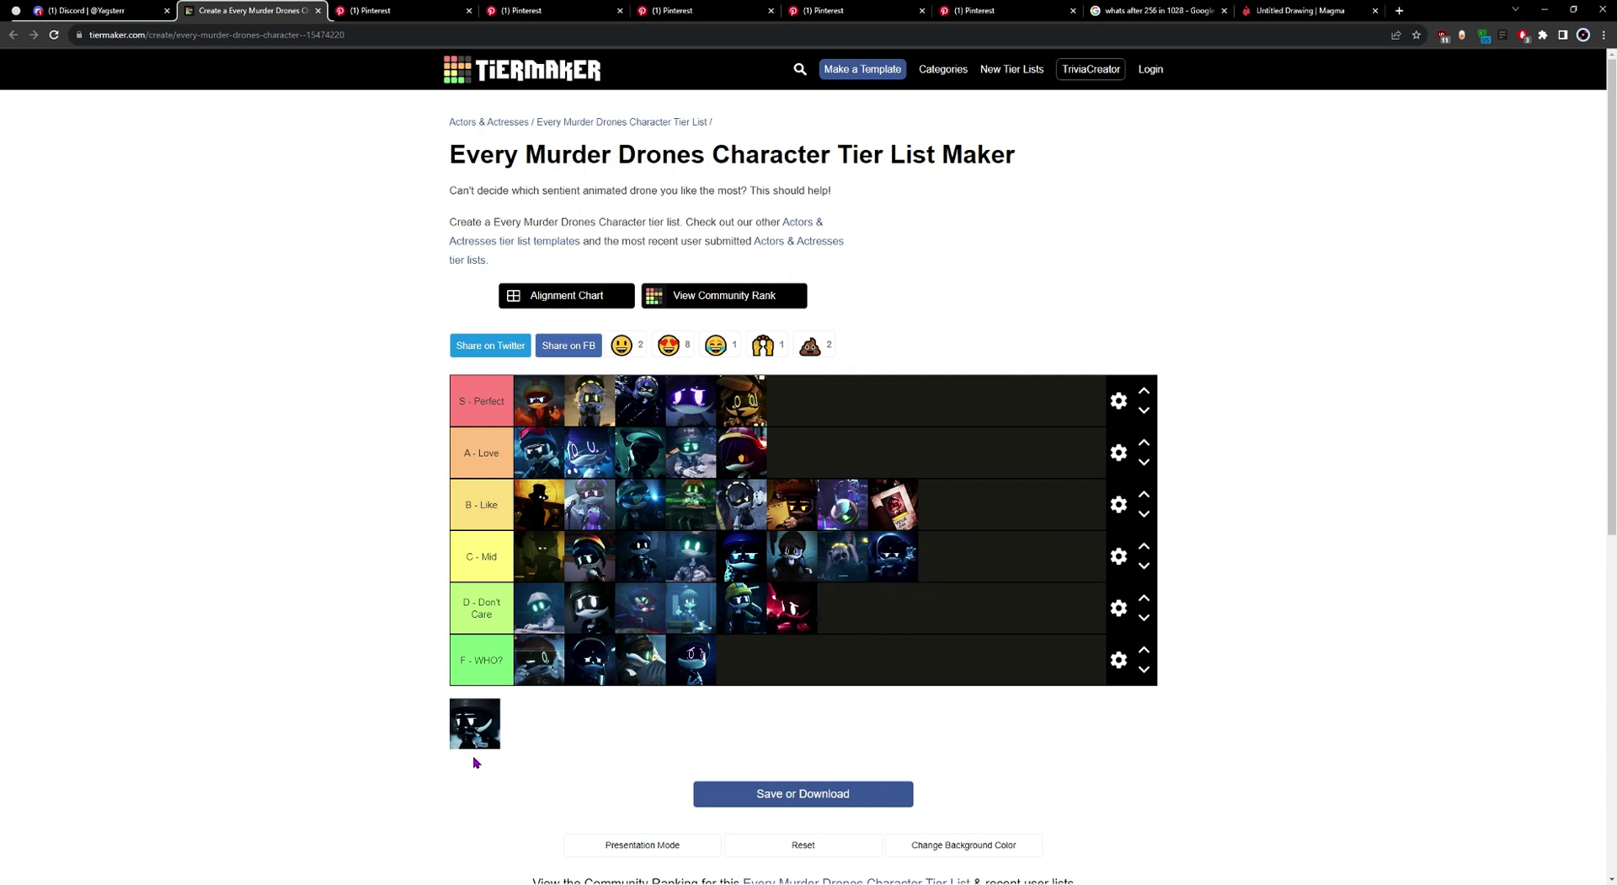
drag(474, 745, 884, 634)
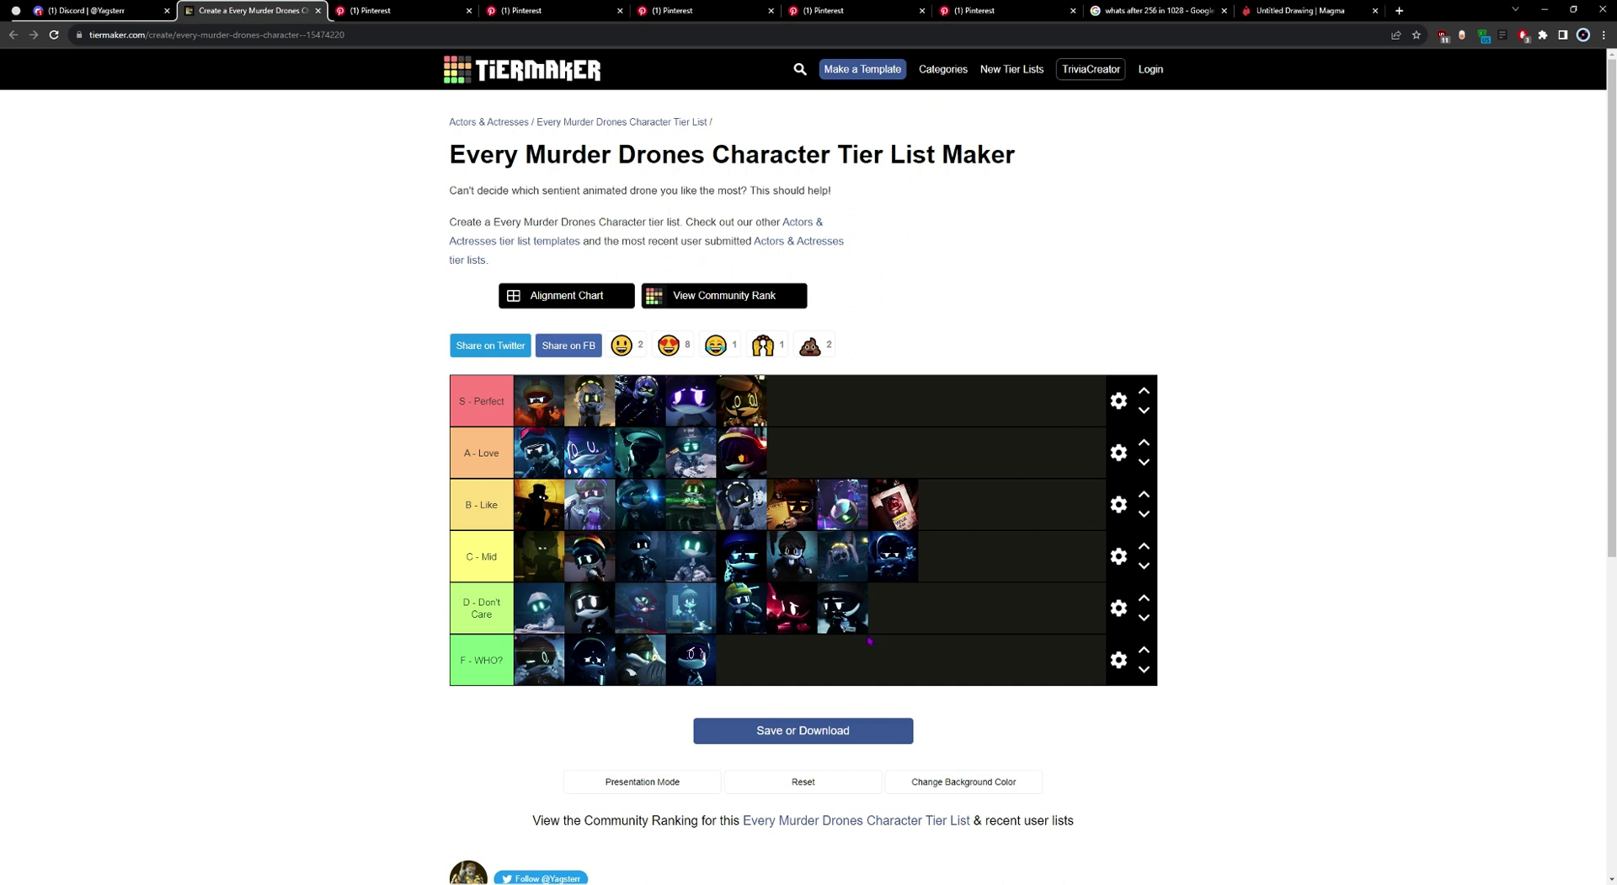
Step: Move the seventh D - Don't Care character up to A - Love, then scroll to review the finished list
drag(849, 613, 822, 451)
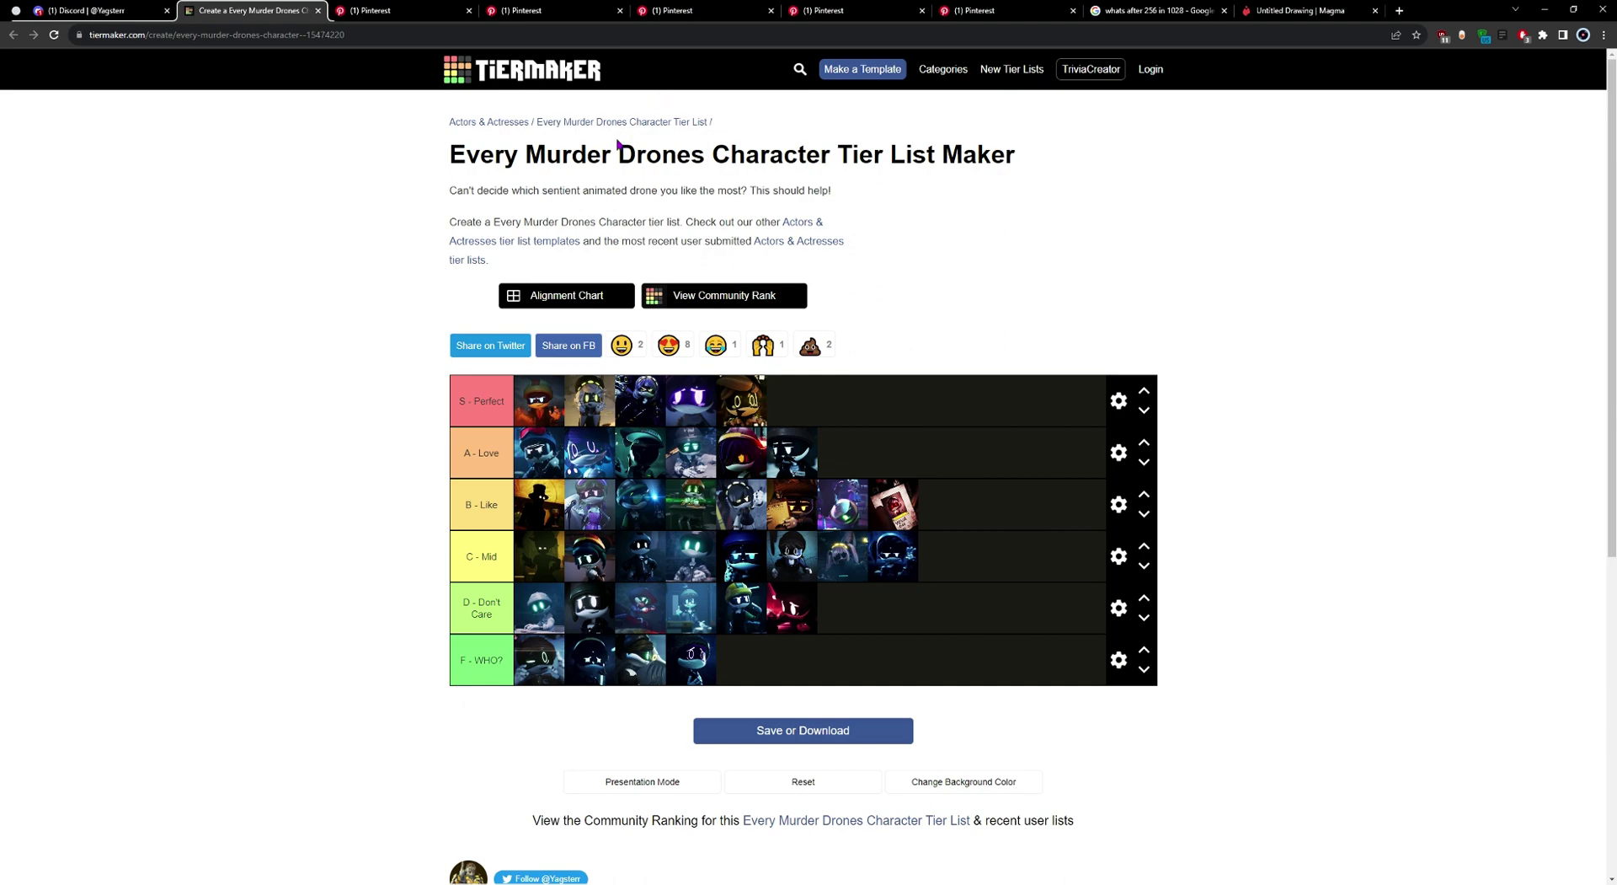
scroll(416, 433, down, 6)
scroll(417, 439, up, 6)
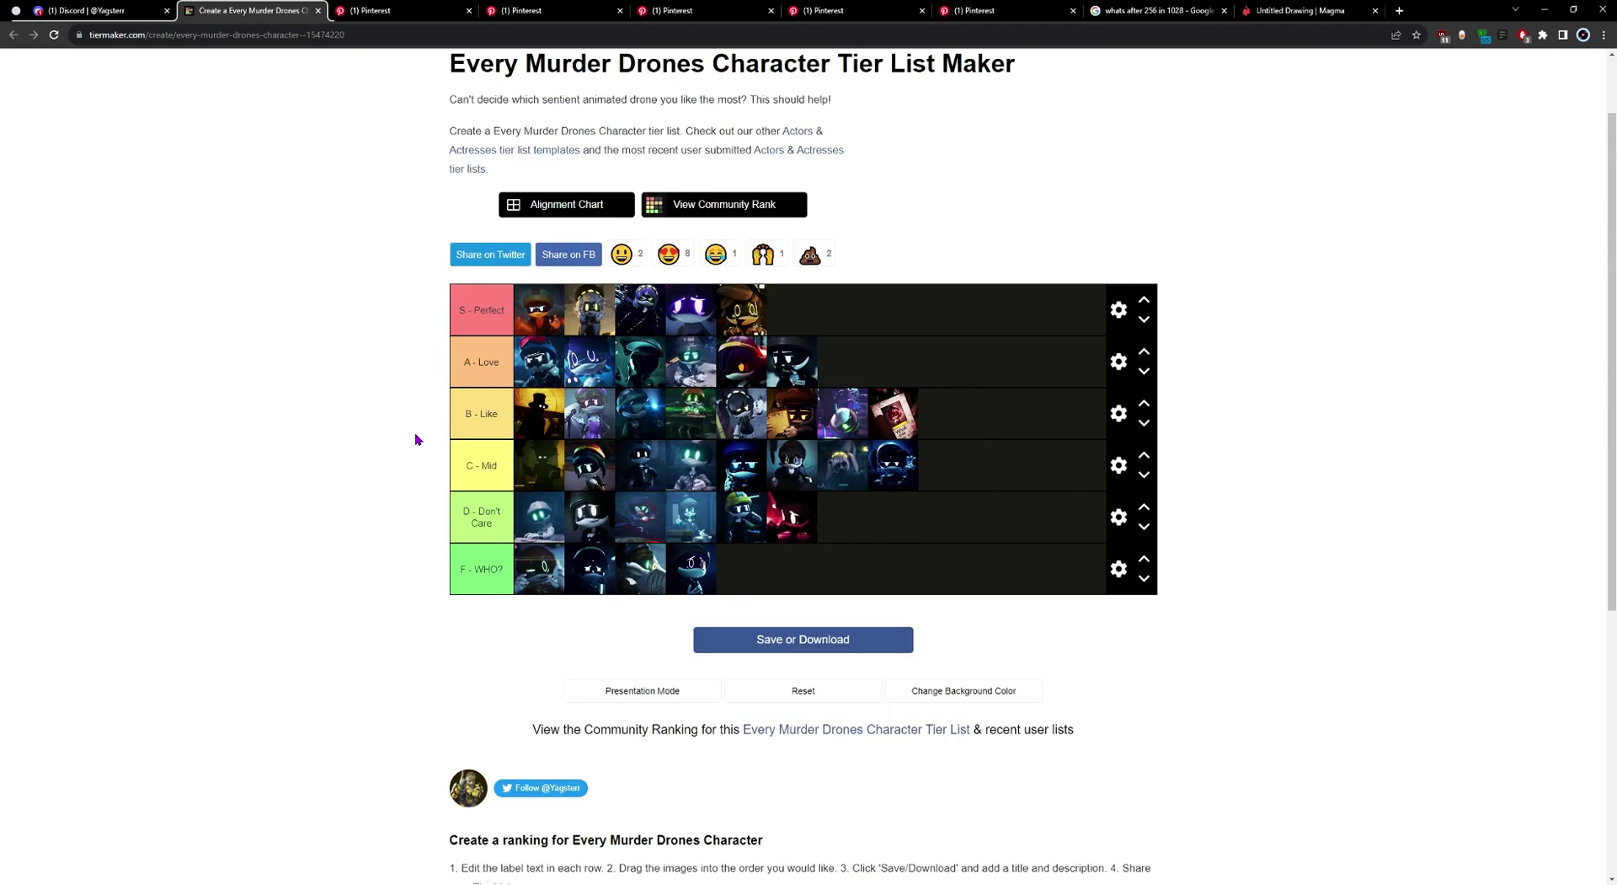